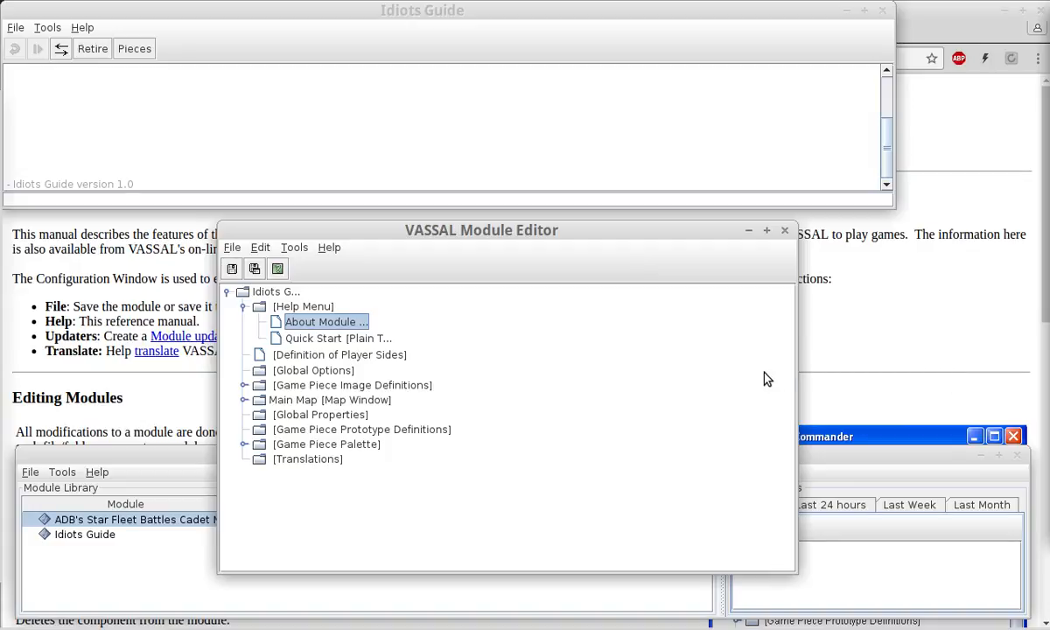
Examine which component types can be added to the Idiots Guide module
left_click(244, 306)
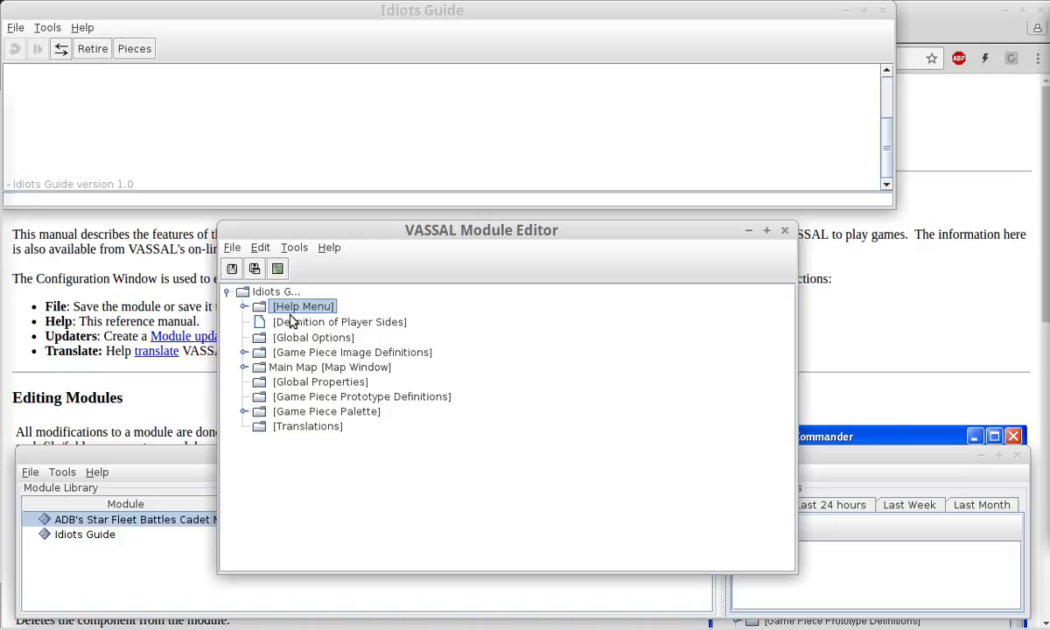
left_click(276, 351)
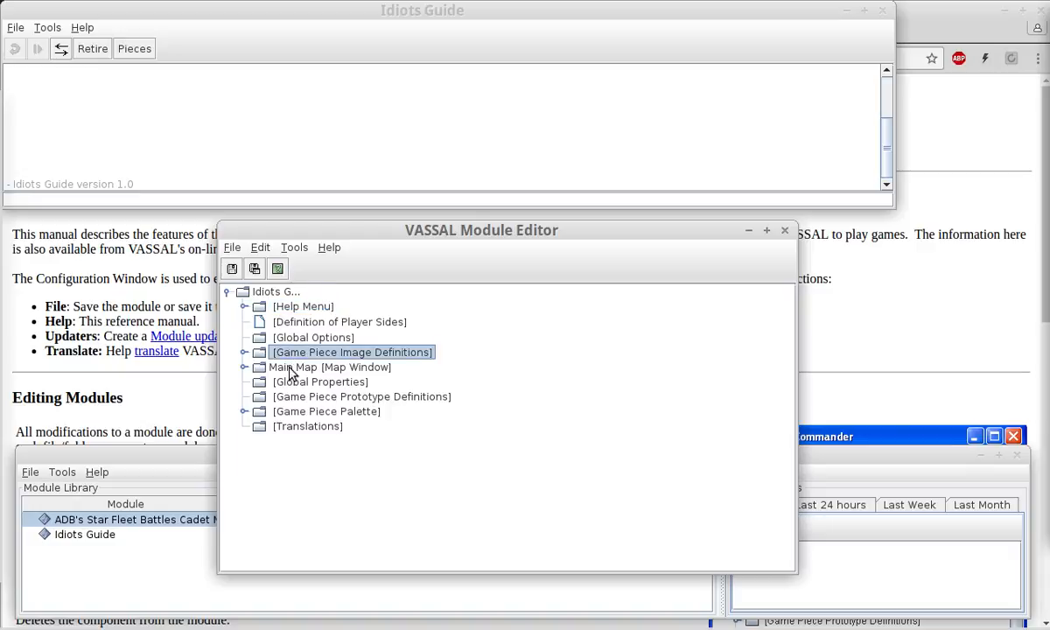
right_click(259, 294)
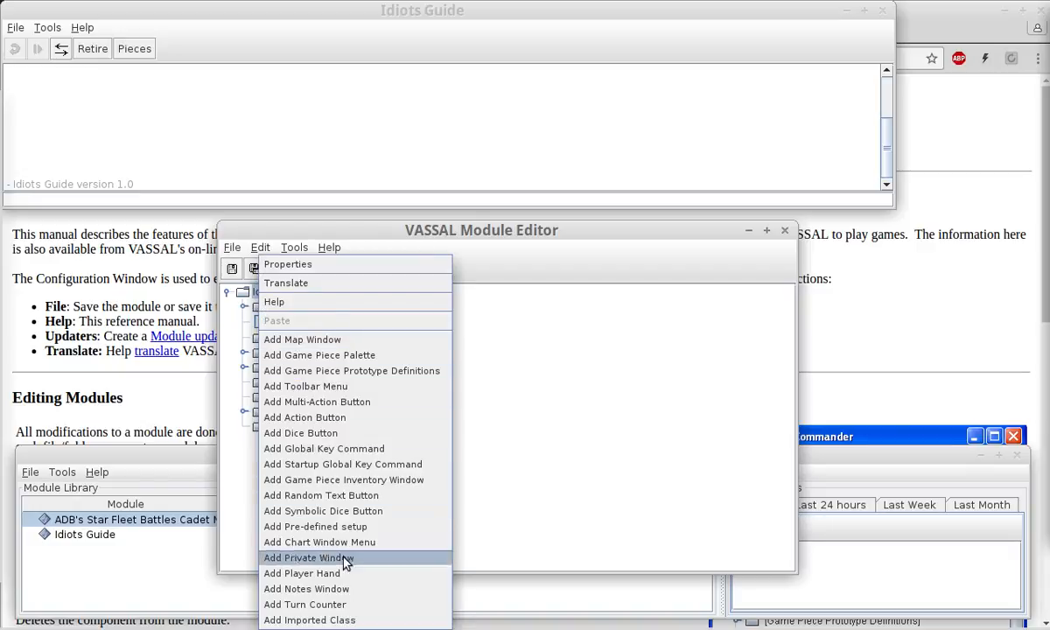
left_click(594, 425)
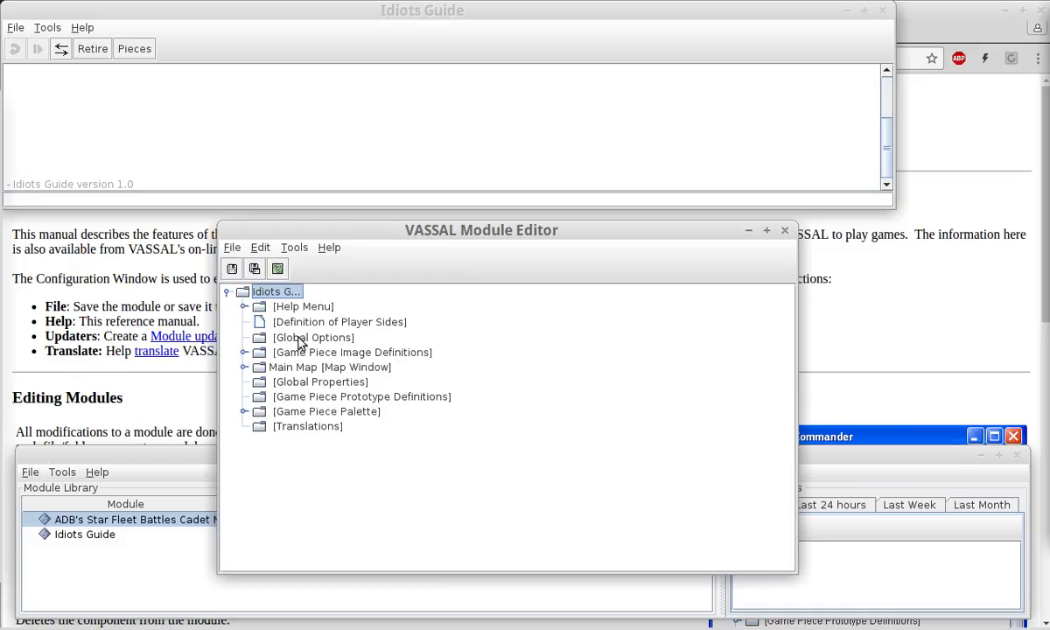
Examine the Help Menu component's entries and available additions, and compare them with the module window's Help entries
left_click(245, 307)
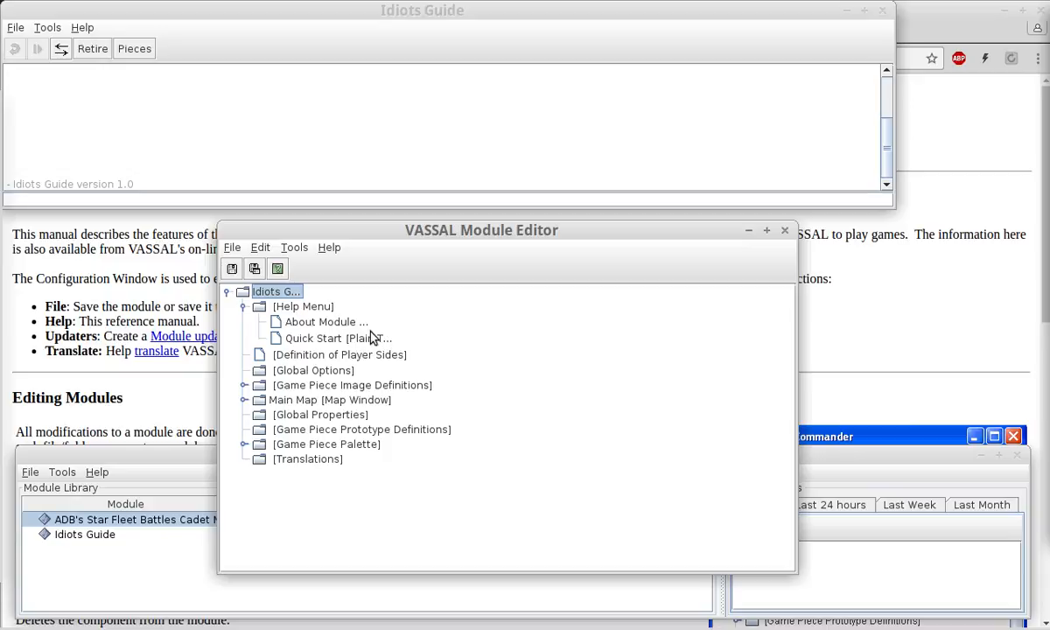
right_click(282, 295)
left_click(277, 306)
right_click(274, 306)
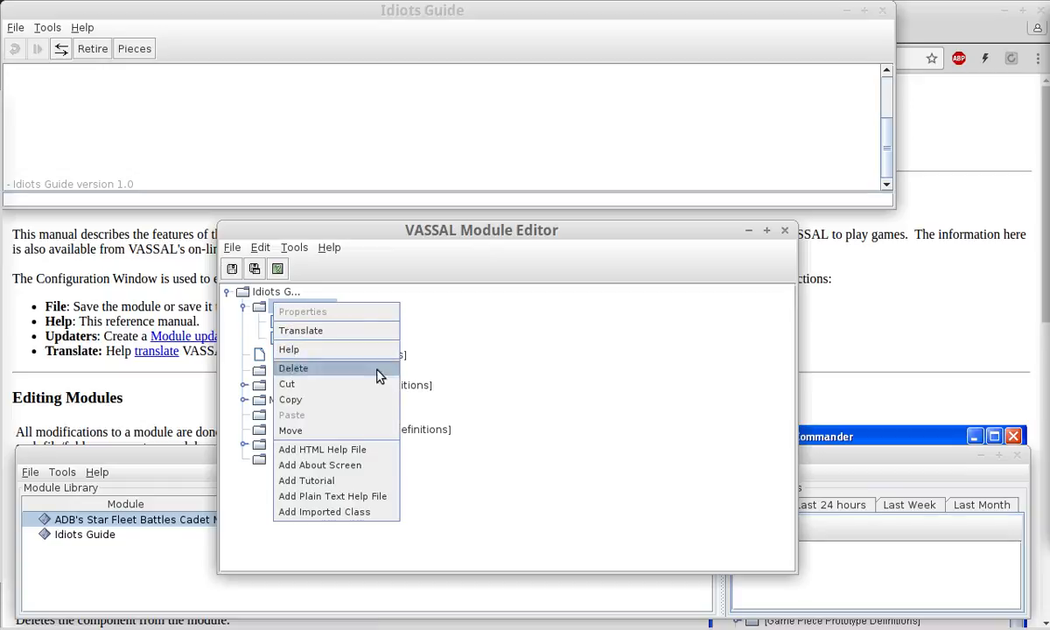
left_click(465, 419)
left_click(331, 339)
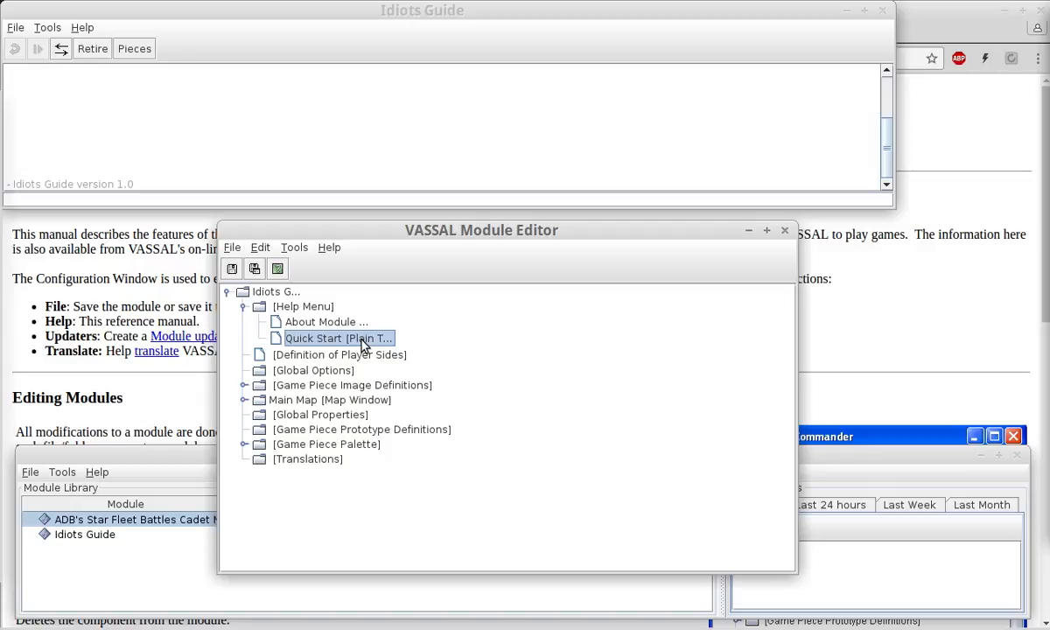
left_click(322, 322)
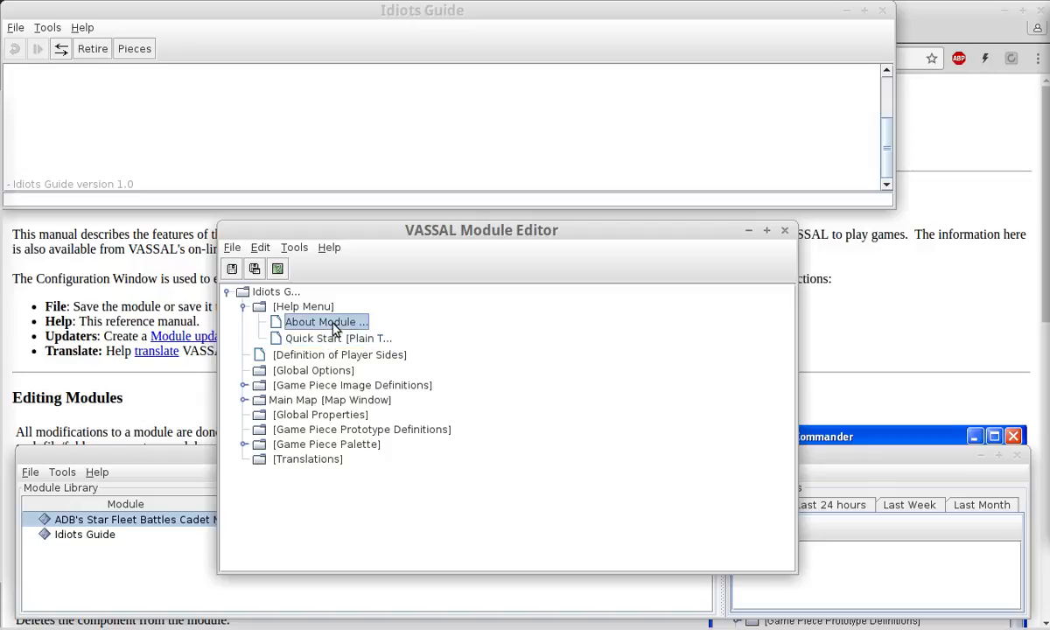
left_click(285, 308)
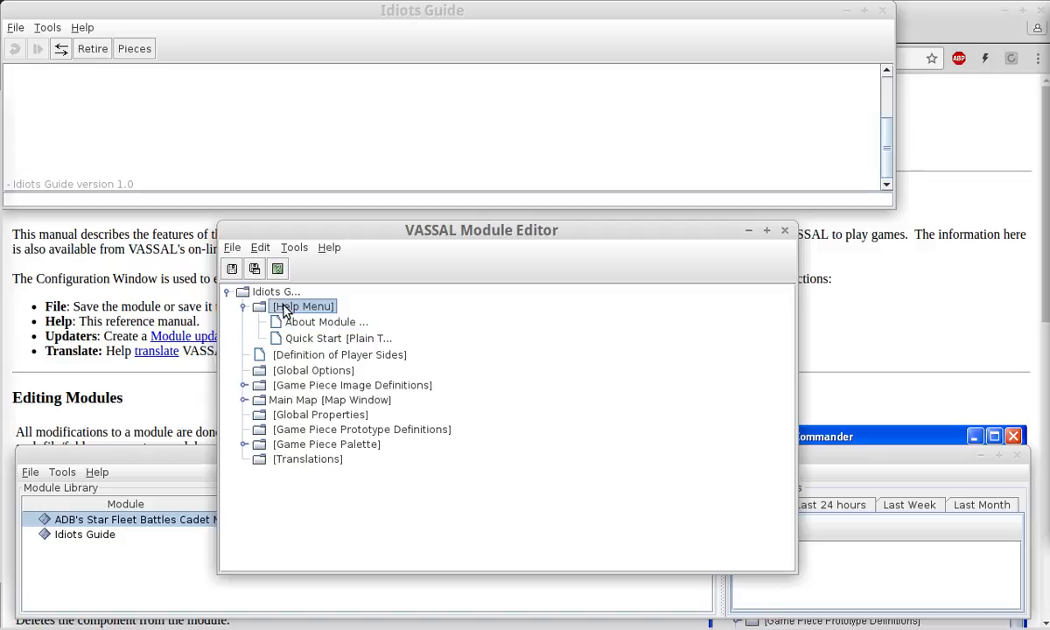
right_click(284, 308)
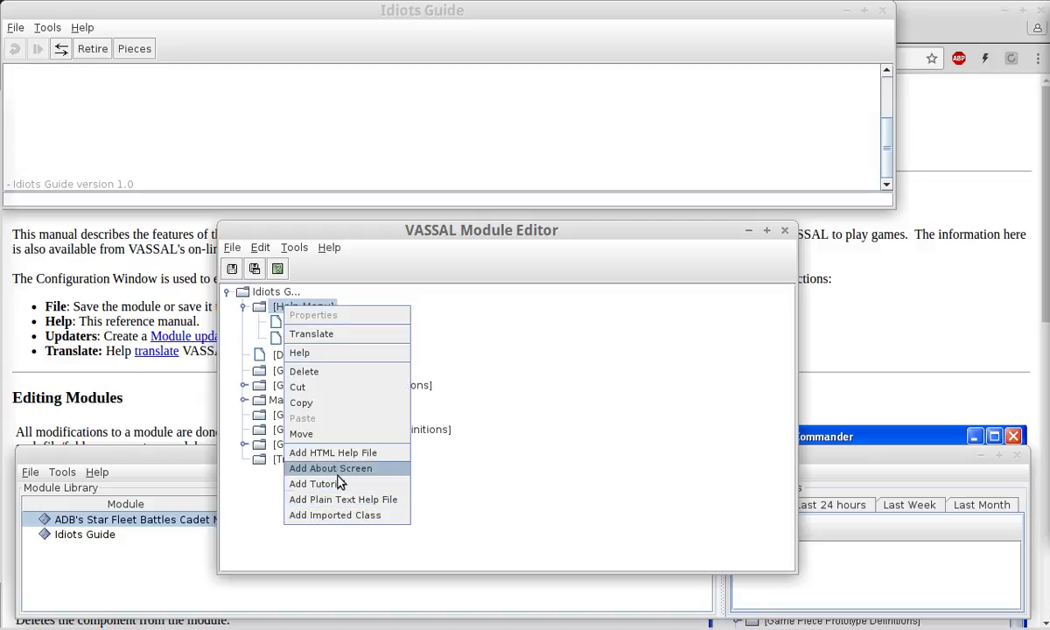
left_click(570, 383)
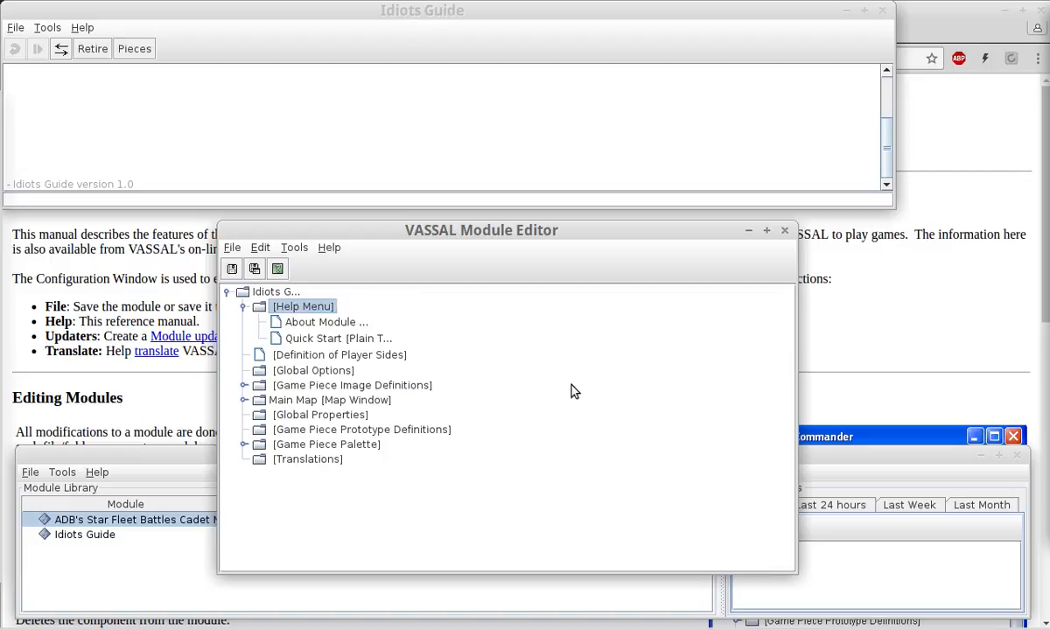
left_click(188, 144)
left_click(78, 28)
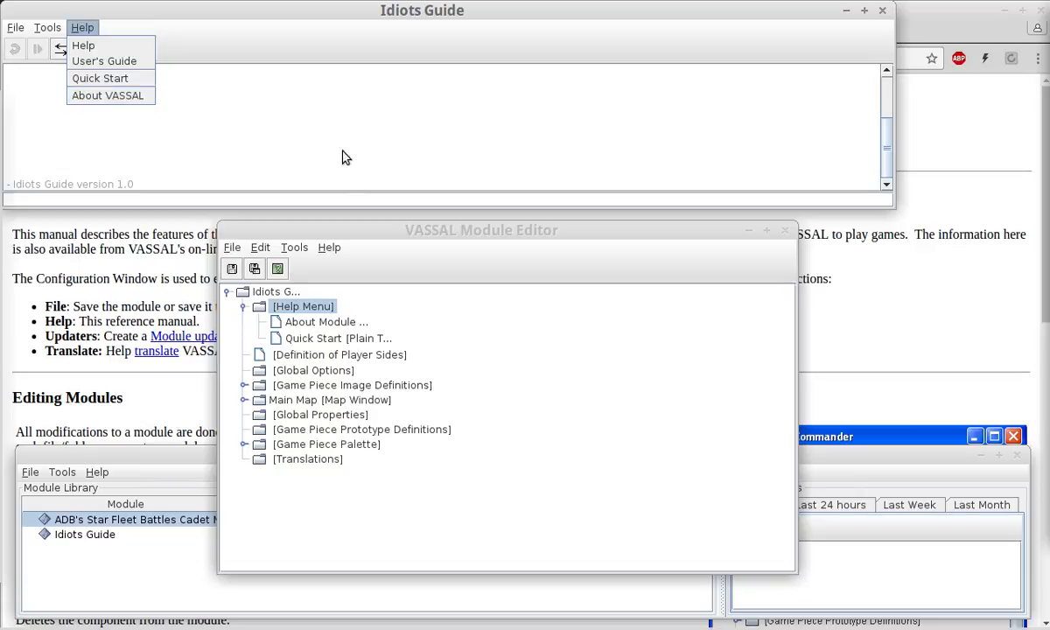
Replace the About Module screen's image with the screenshot PNG from the mods folder and save the module
left_click(316, 324)
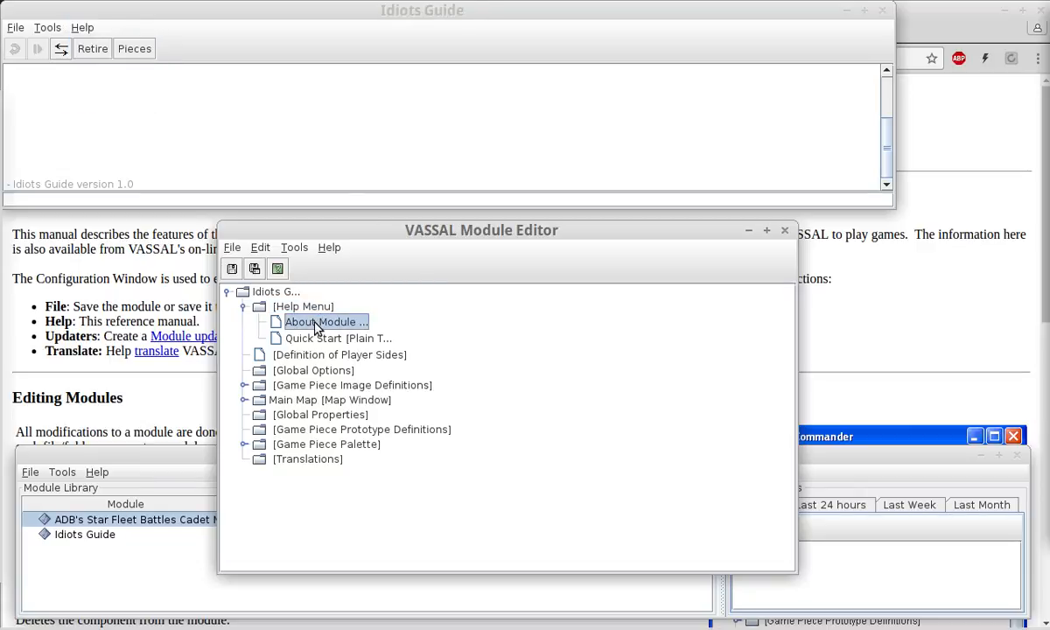
double_click(316, 324)
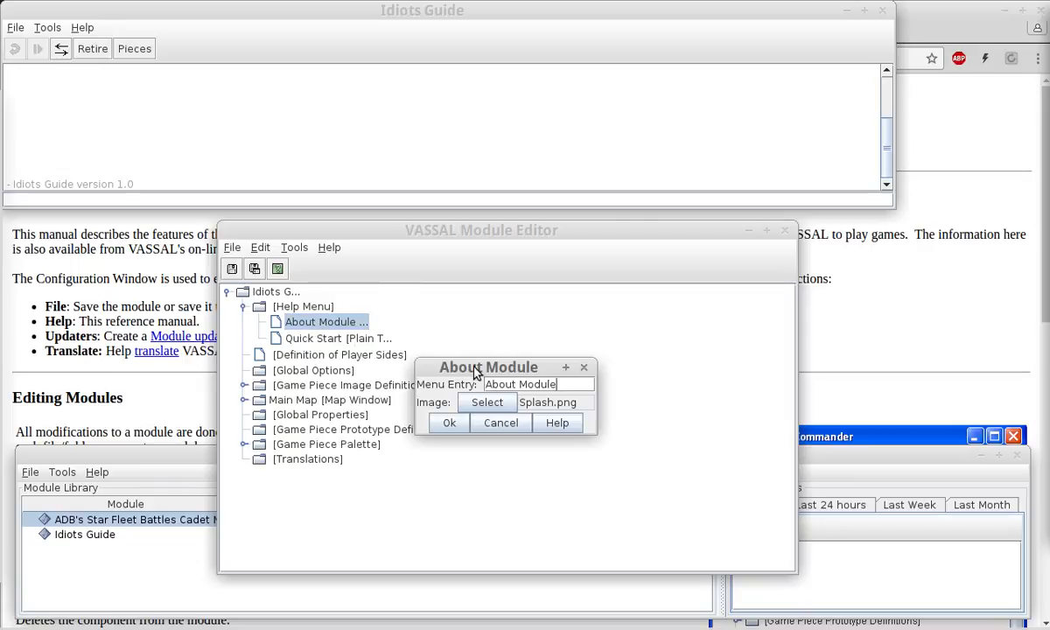
left_click(495, 403)
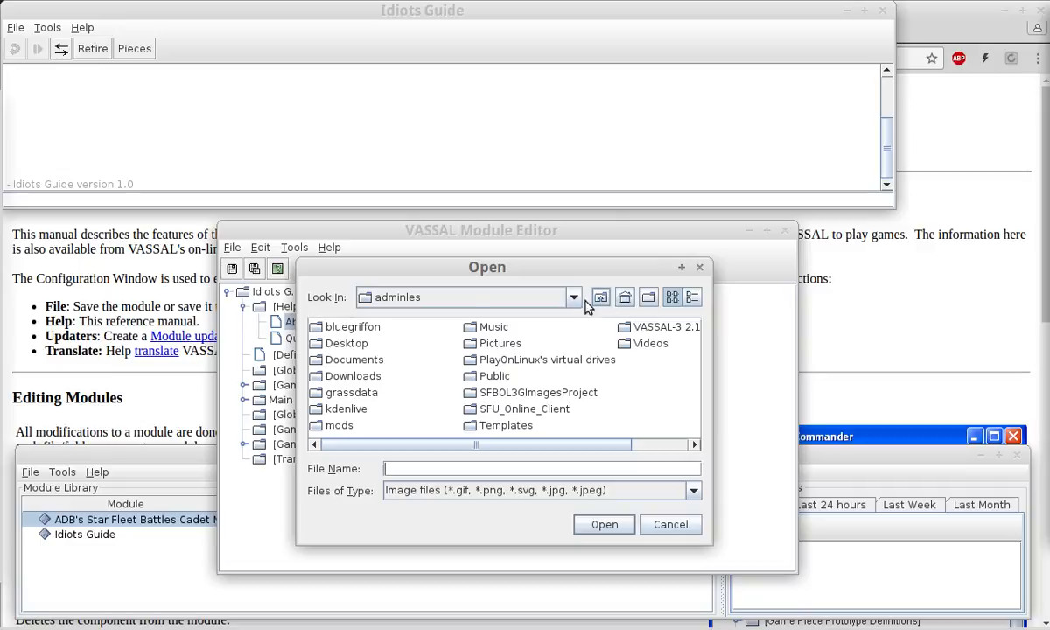
double_click(317, 426)
double_click(380, 347)
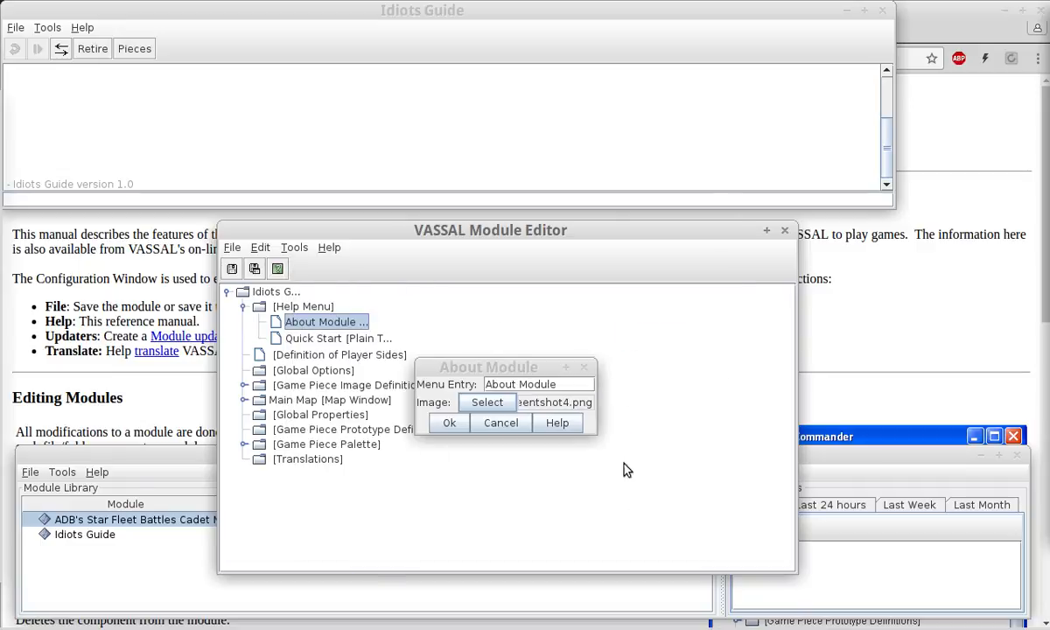
left_click(444, 423)
left_click(230, 272)
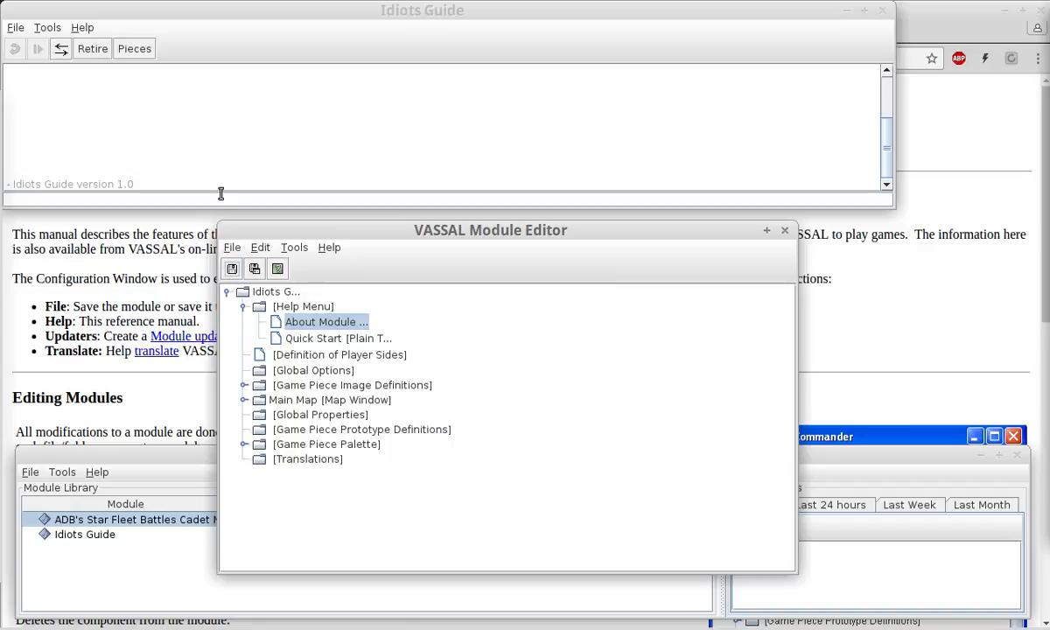
Check the module window's Help entries for the About screen and close the module window
left_click(84, 28)
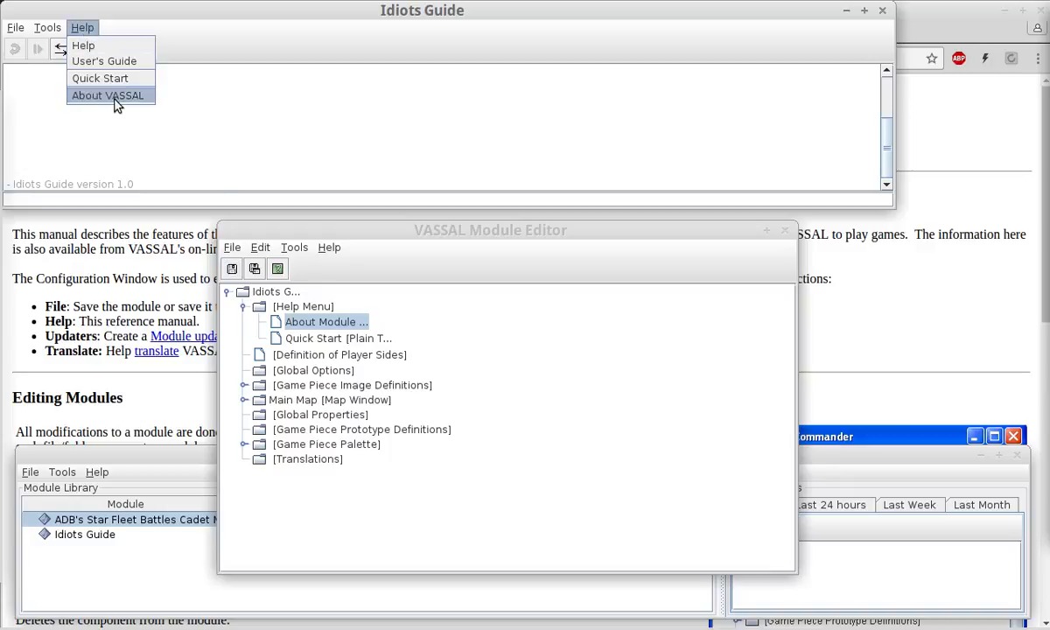
left_click(187, 132)
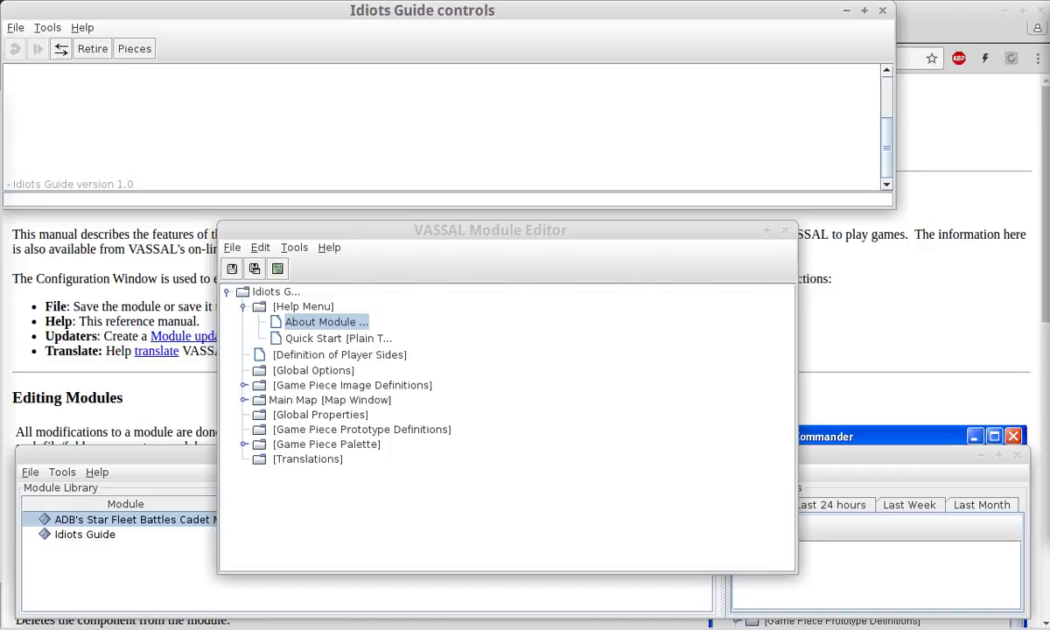
left_click(883, 14)
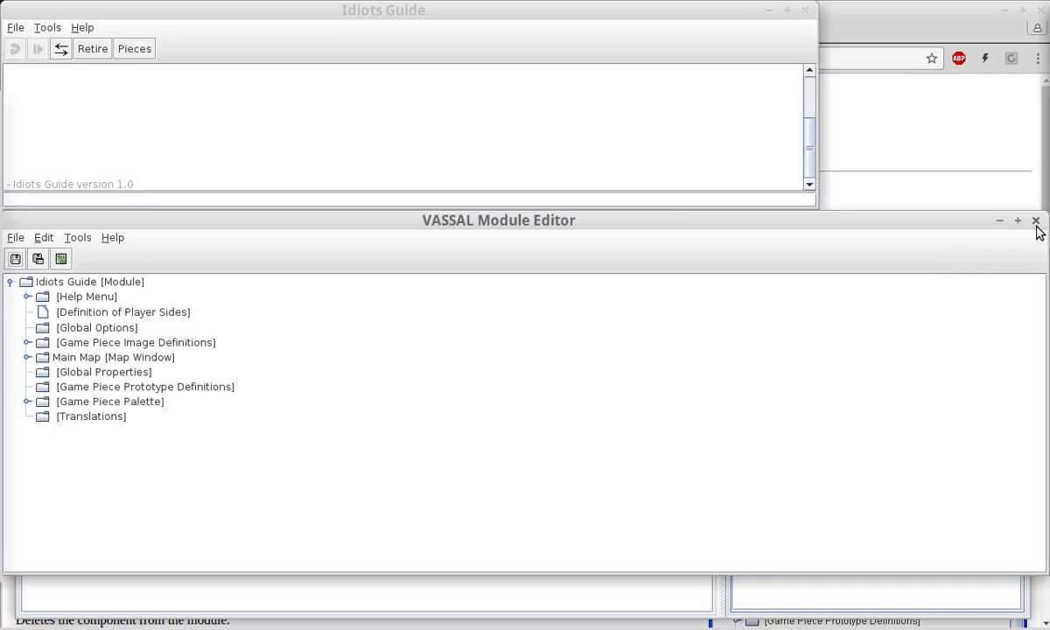
Shrink the Module Editor window to about half its width and place it below the module window, near the screen's centre
left_click_drag(1046, 213, 473, 230)
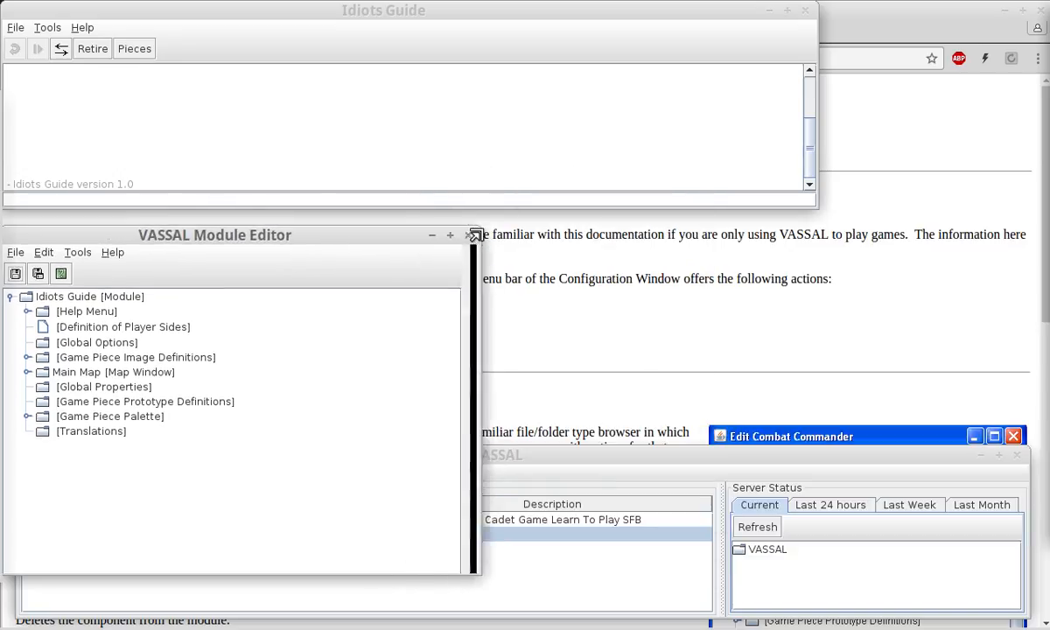
left_click_drag(405, 234, 673, 261)
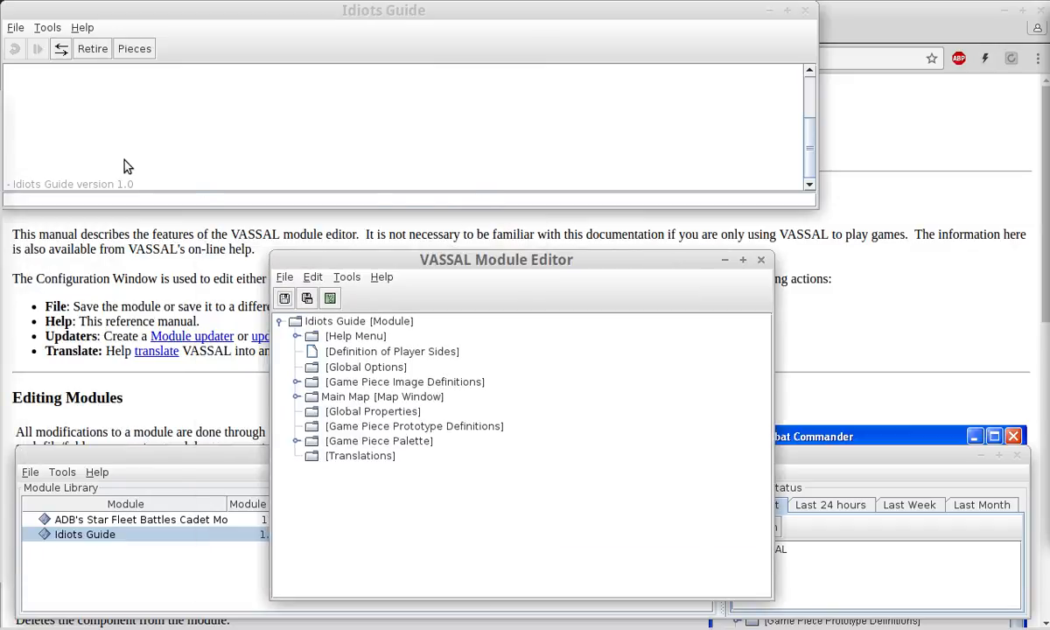
View the About Module splash image from the reopened module's help entries and dismiss it
left_click(81, 28)
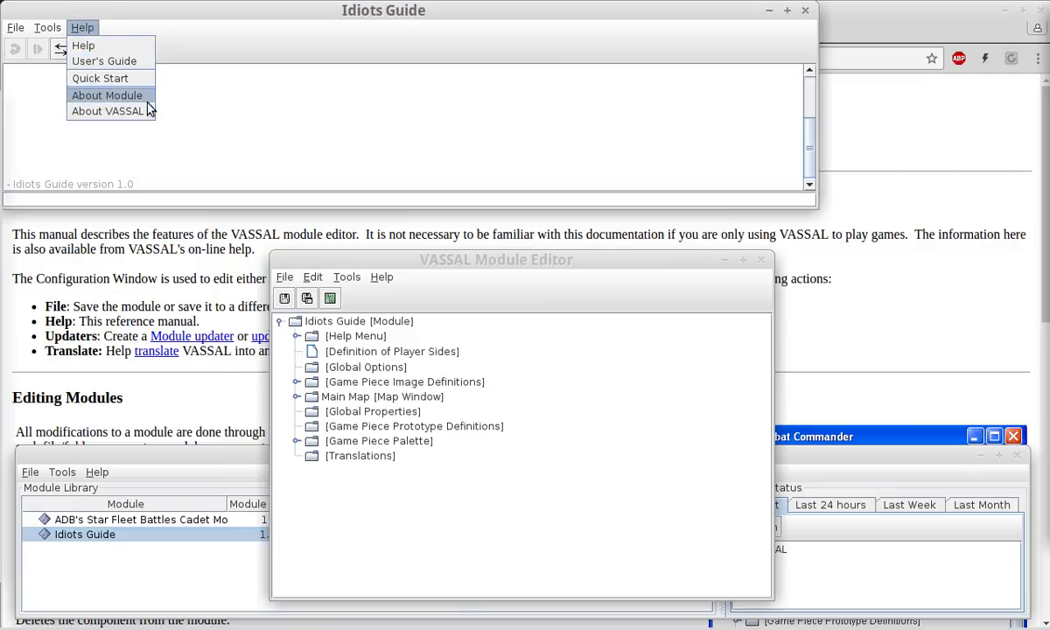
left_click(101, 103)
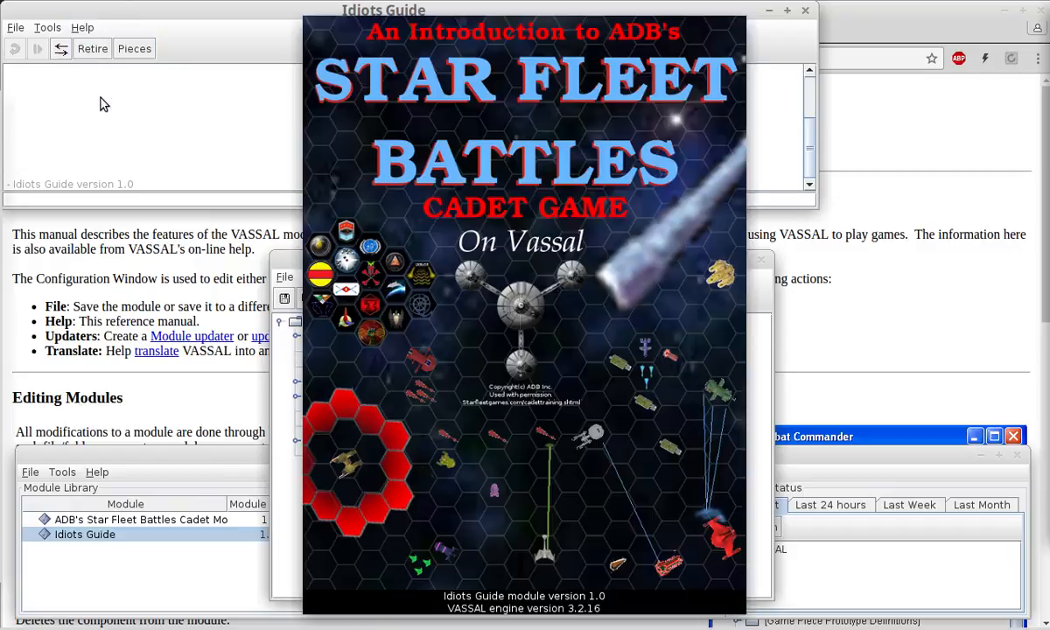
left_click(639, 251)
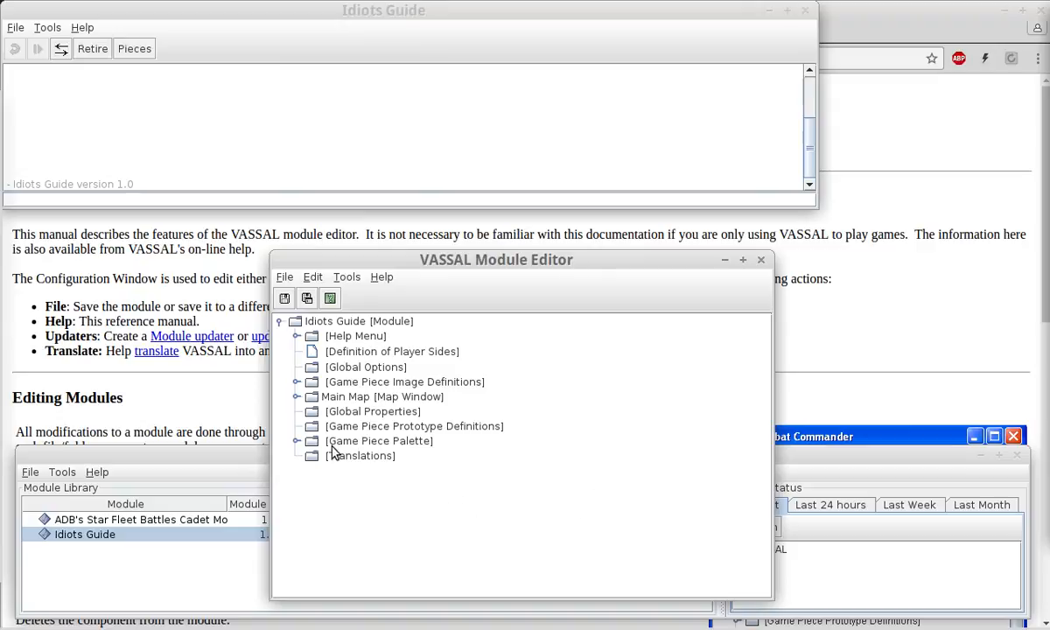
Examine the settings of a new HTML Help File under the Help Menu component and discard it
left_click(297, 336)
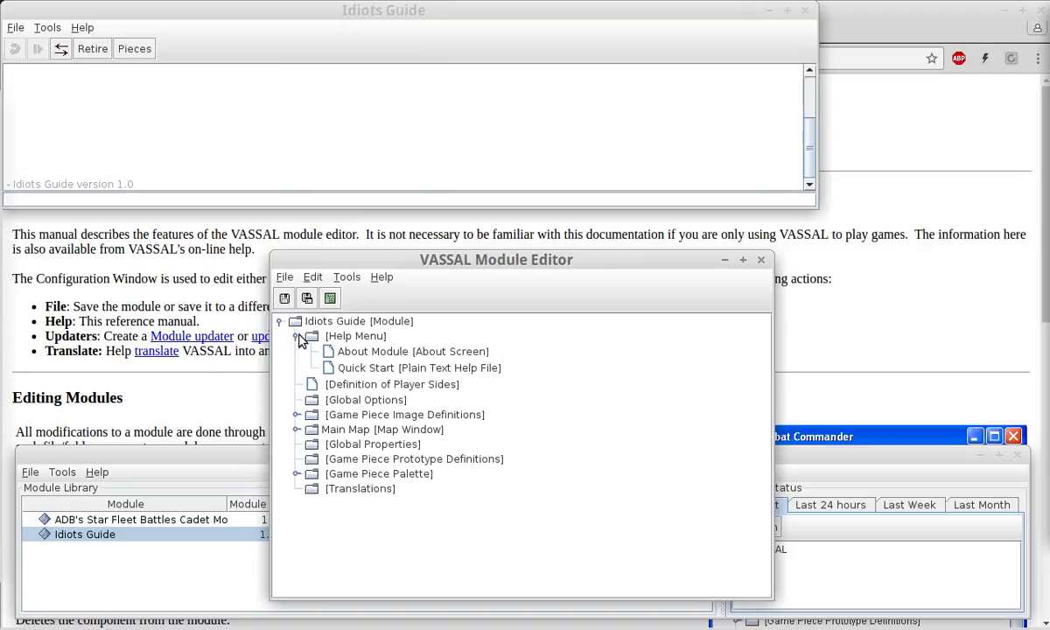
left_click(351, 336)
right_click(353, 335)
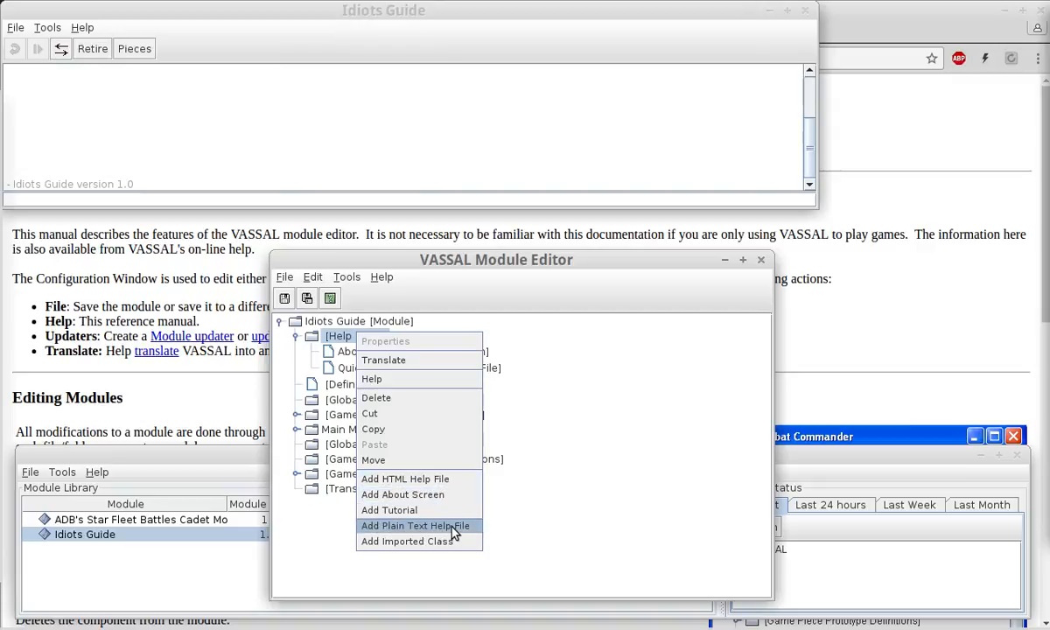
left_click(413, 479)
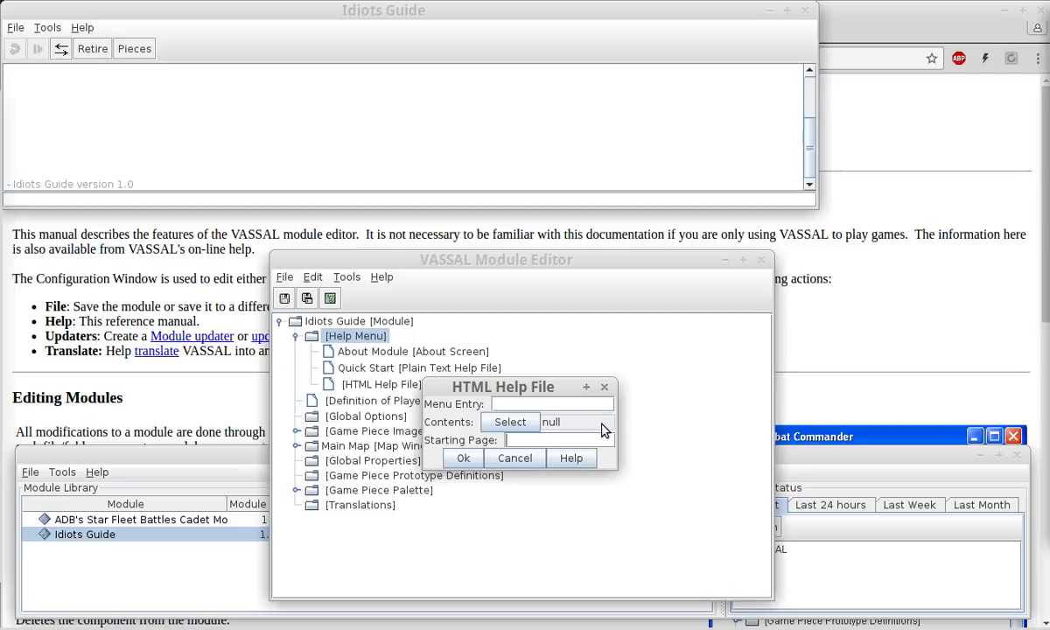
left_click(515, 457)
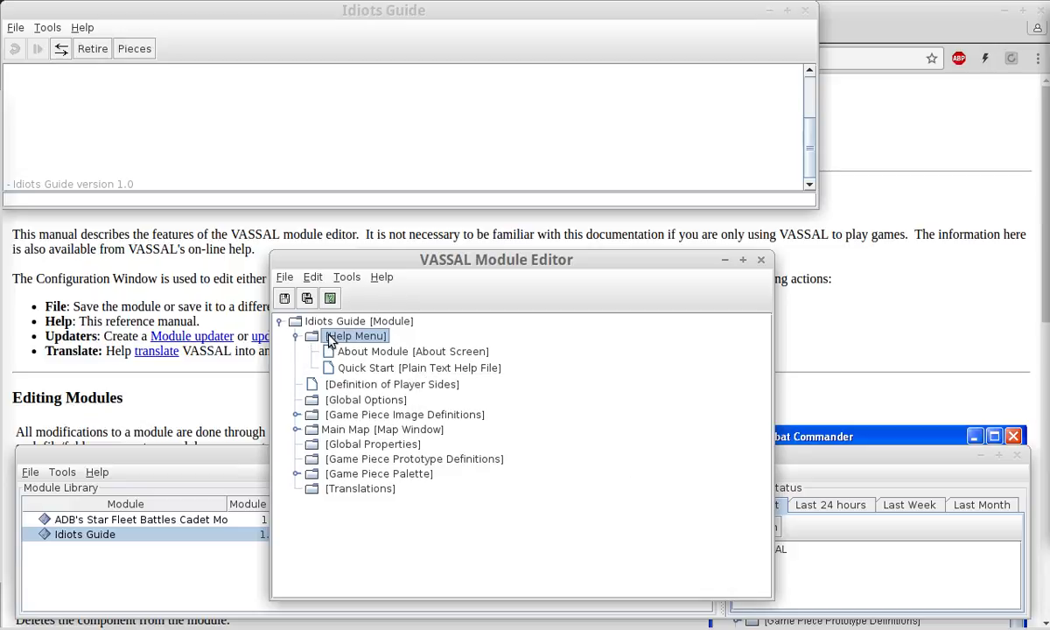
Examine a new Plain Text Help File's settings and its place in the module's help entries, and discard it
right_click(329, 337)
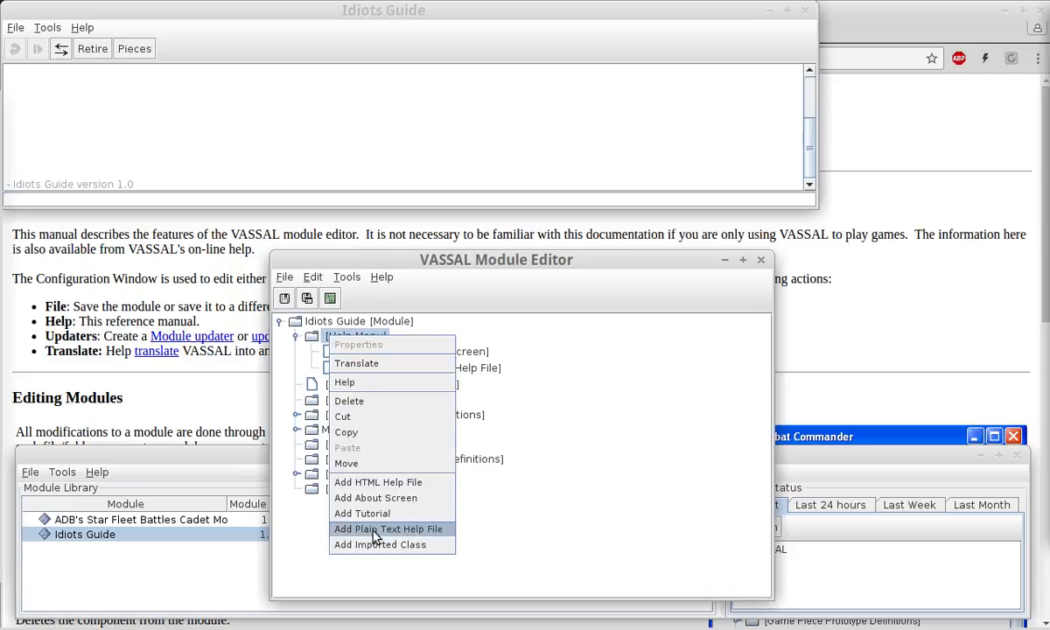
left_click(423, 531)
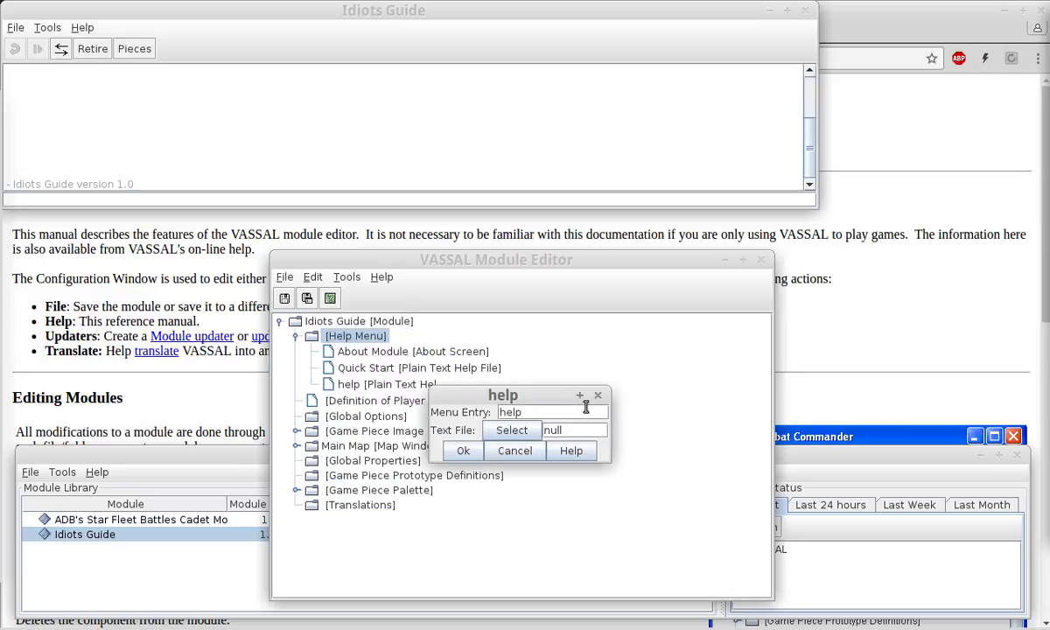
left_click(93, 26)
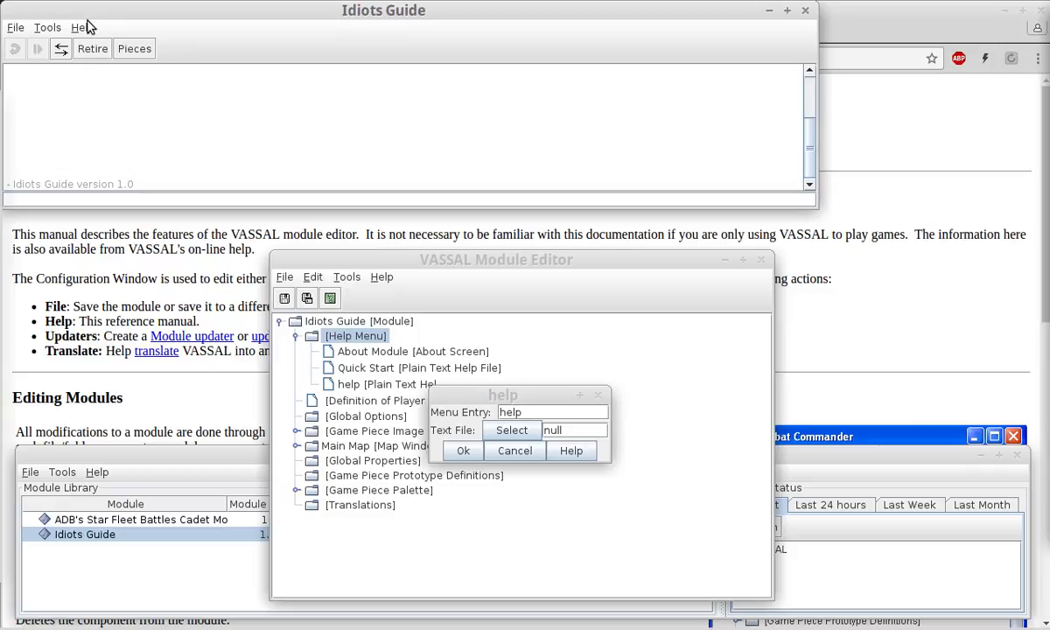
left_click(86, 28)
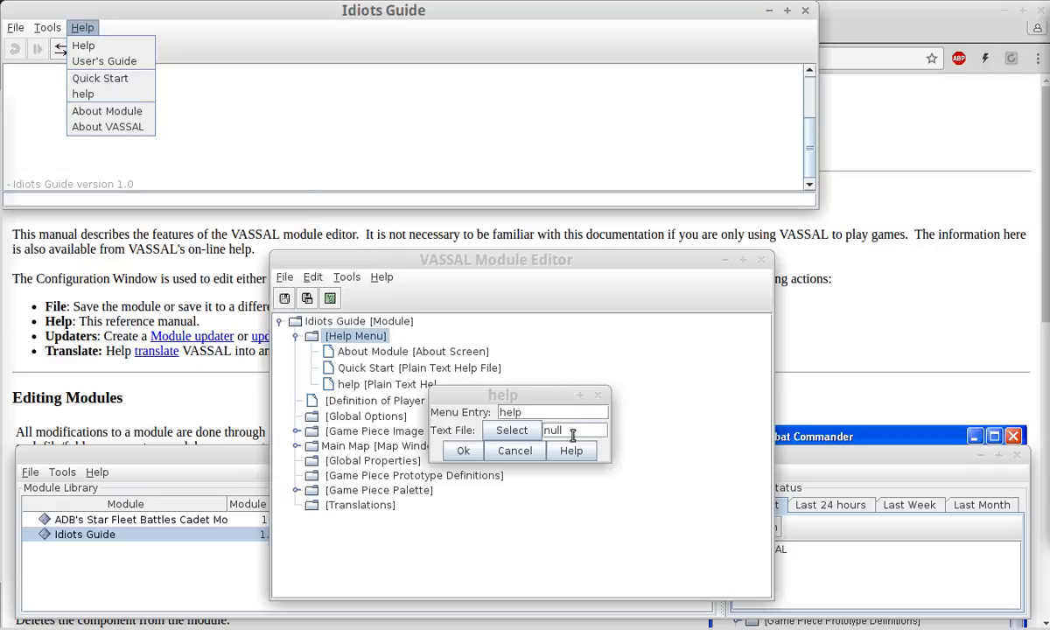
left_click(516, 451)
left_click(515, 451)
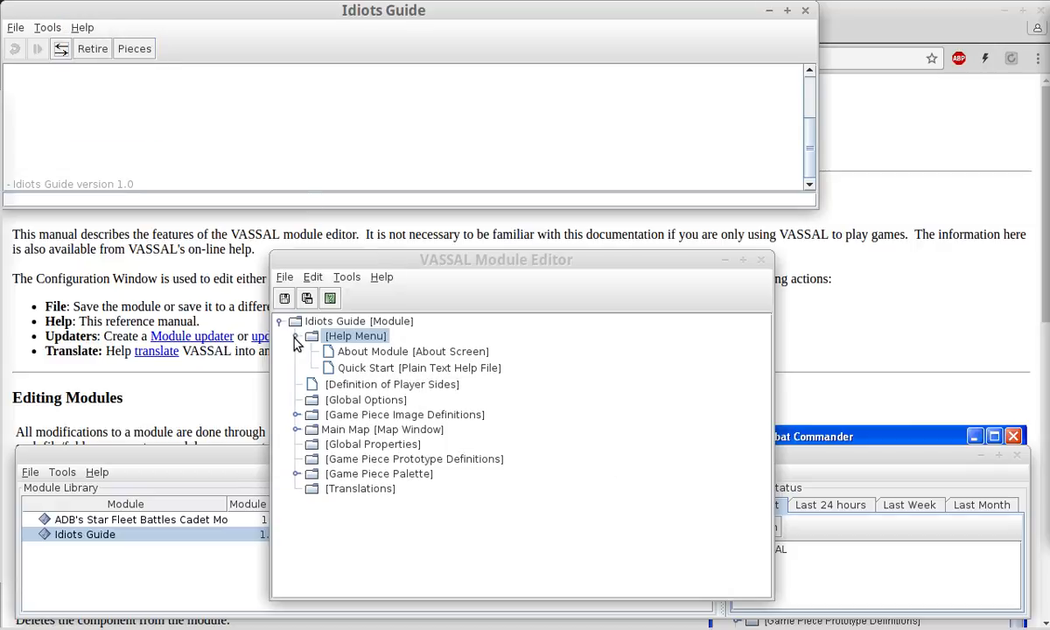
left_click(296, 337)
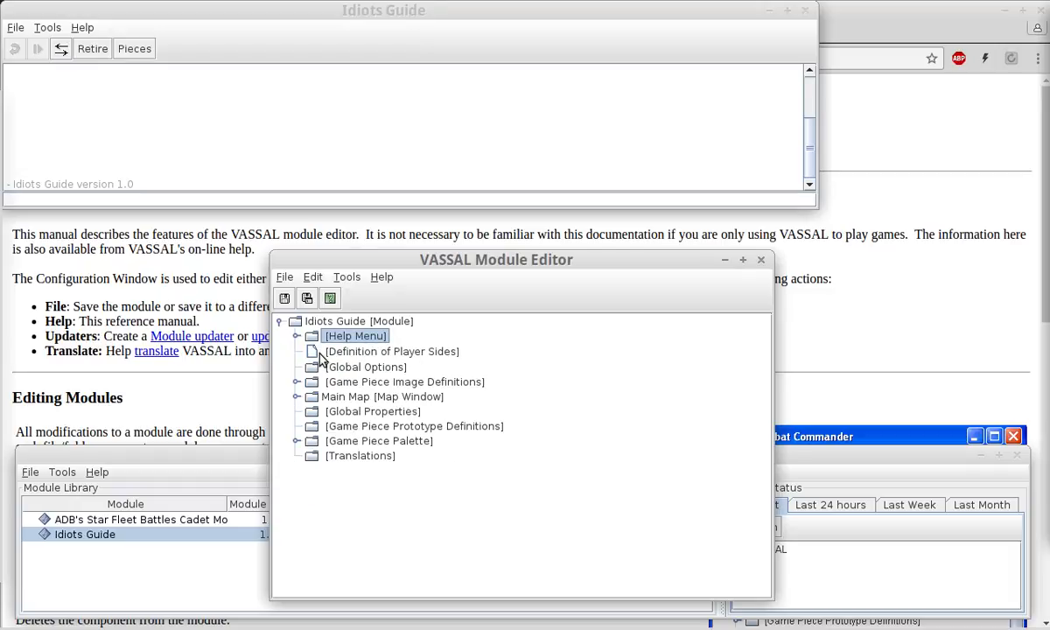
Add the sides Team UK and Team france to the Definition of Player Sides
left_click(324, 351)
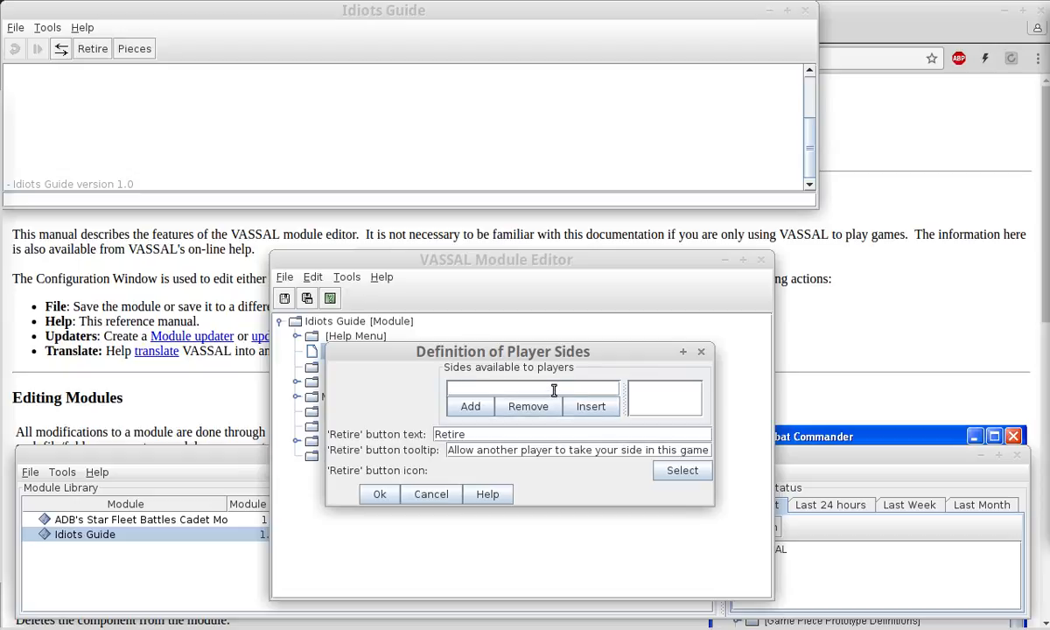
type("Team UK")
left_click(463, 404)
left_click(483, 388)
type("Team france")
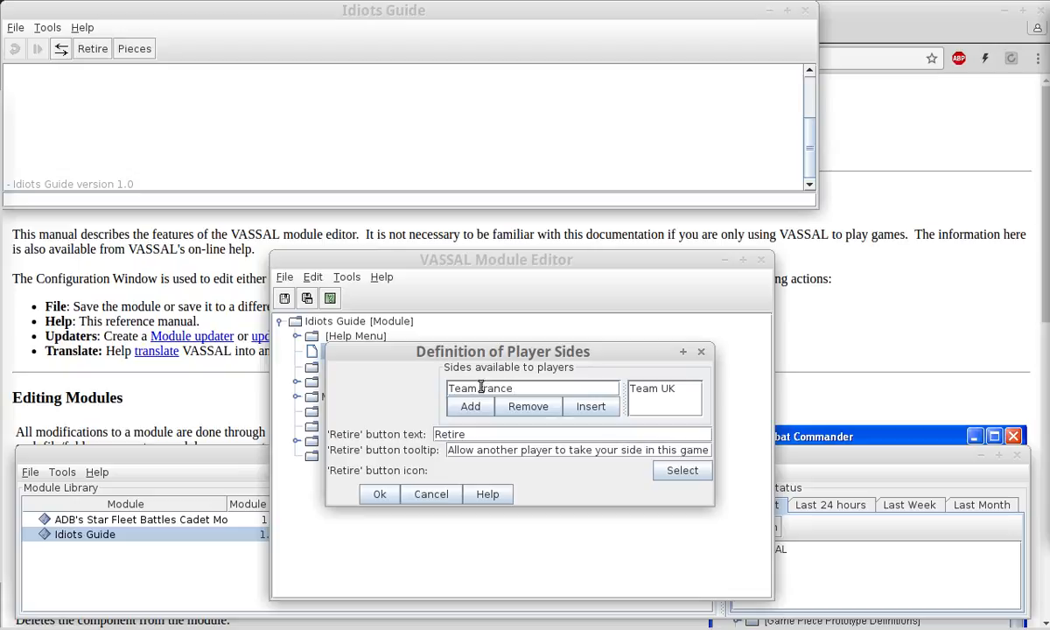
left_click(473, 406)
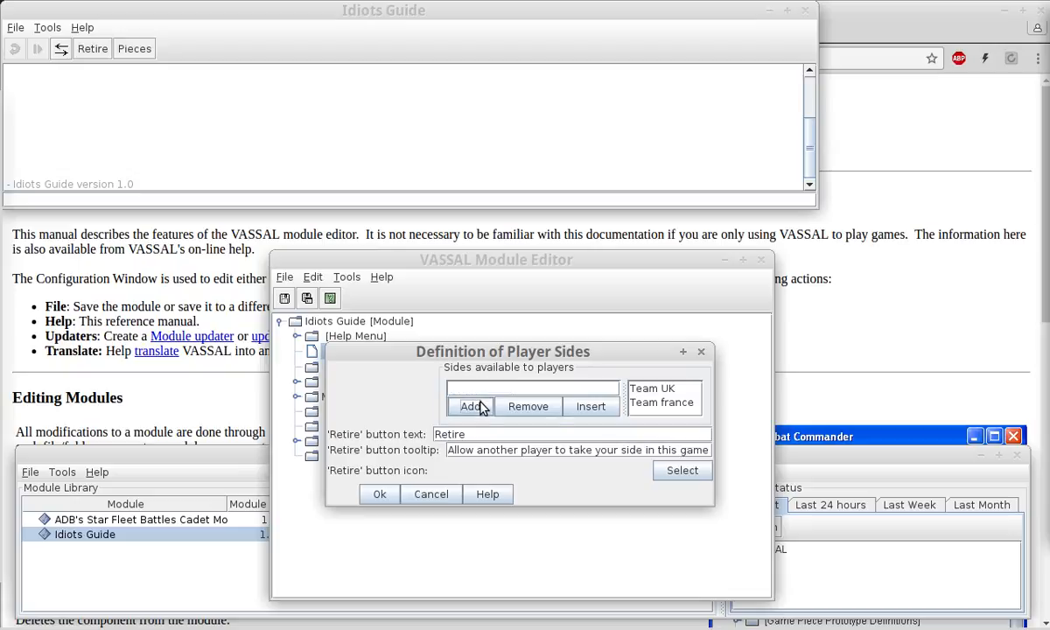
Remove Team france and Team UK from the sides available to players
left_click(680, 405)
left_click(525, 406)
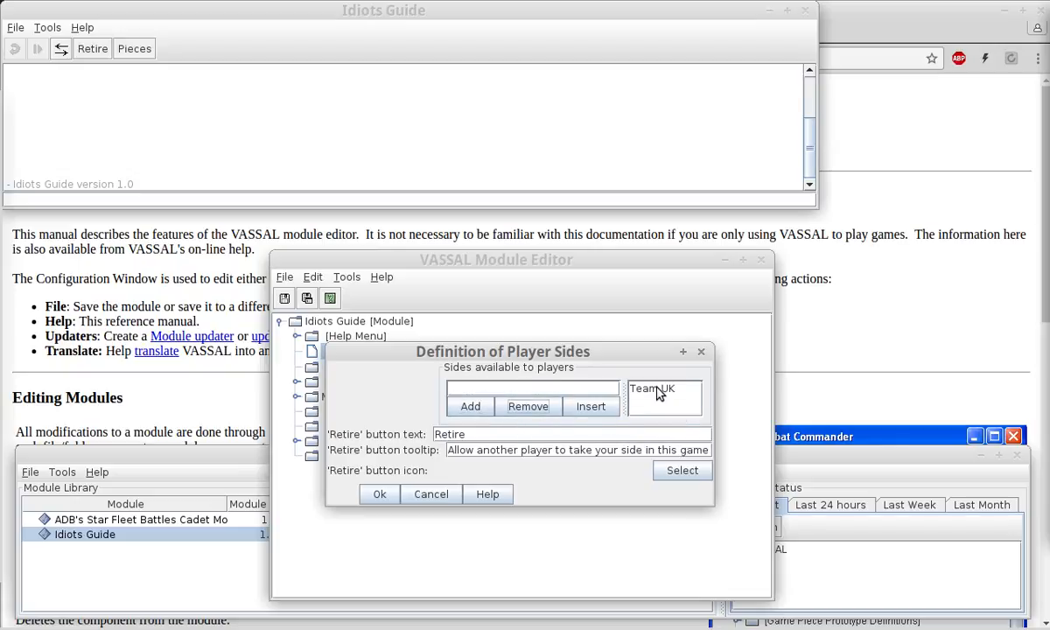
left_click(658, 389)
left_click(535, 408)
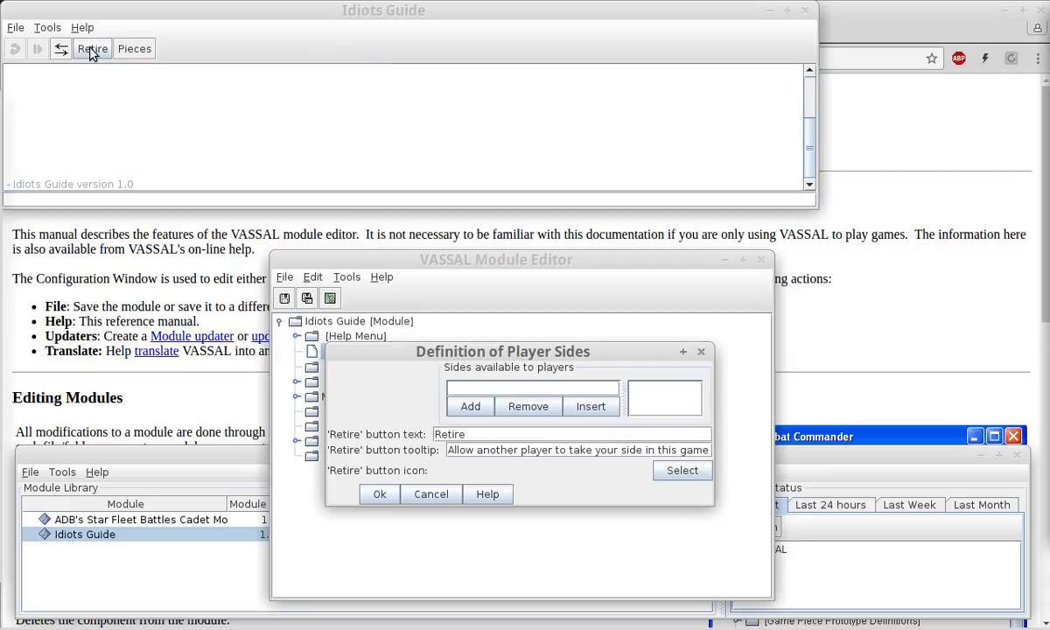
Examine the Retire button's tooltip text in the player sides definition and close the dialog without saving
left_click_drag(483, 450, 387, 444)
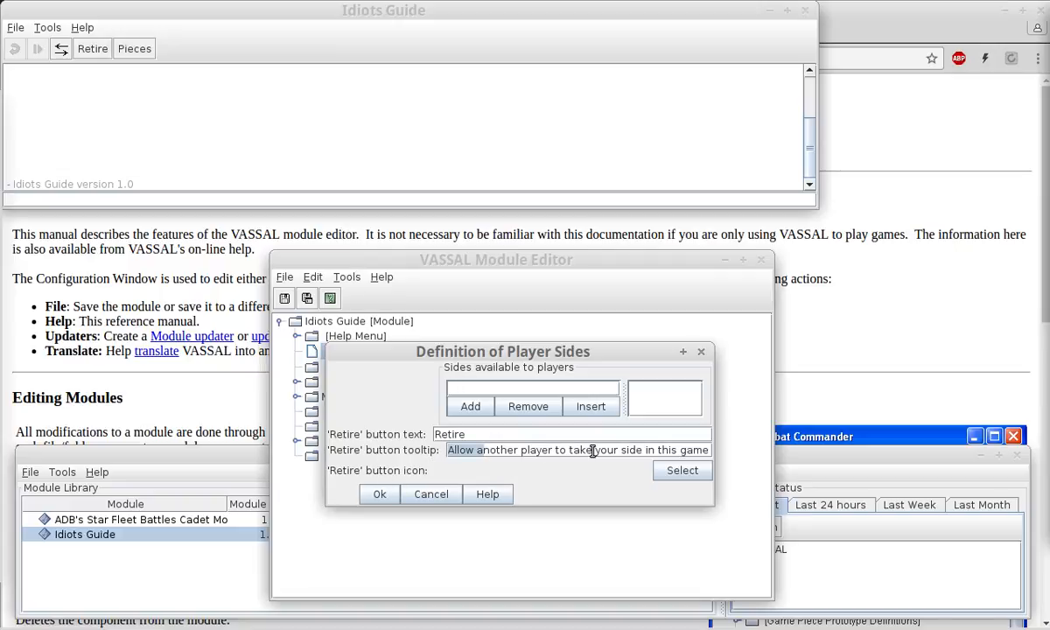
left_click_drag(606, 450, 752, 448)
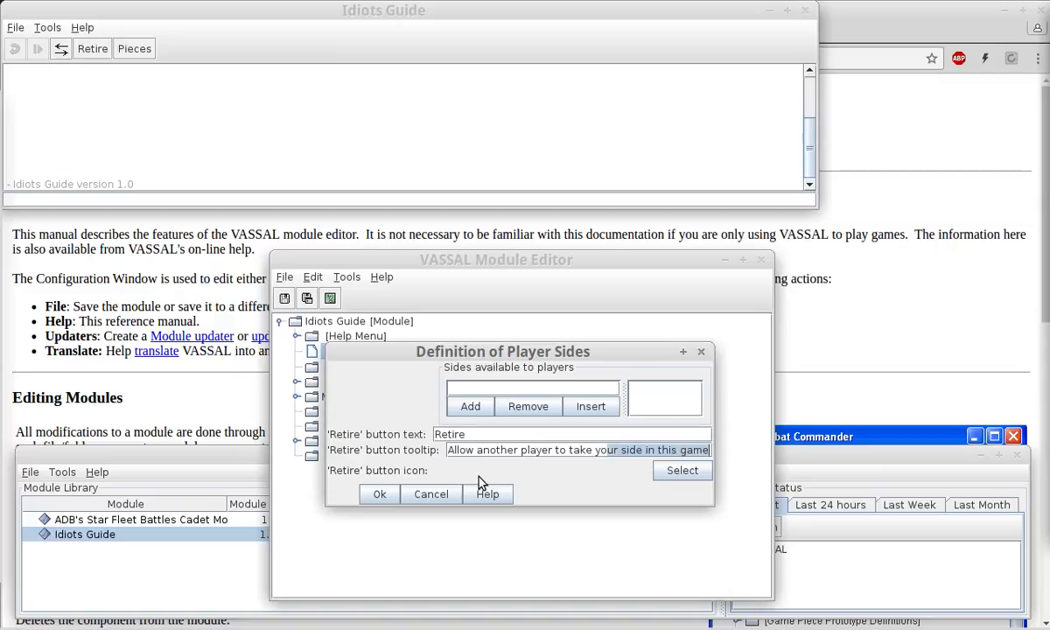
left_click(431, 494)
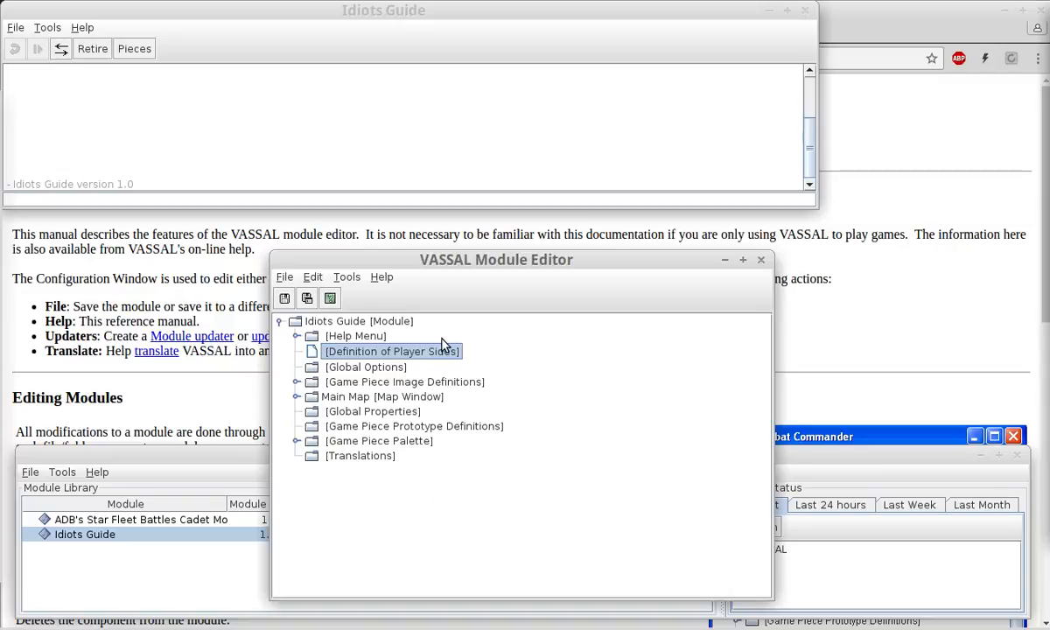
Open the module's Global Options and place the dialog to the right, partly clear of the Module Editor
left_click(305, 367)
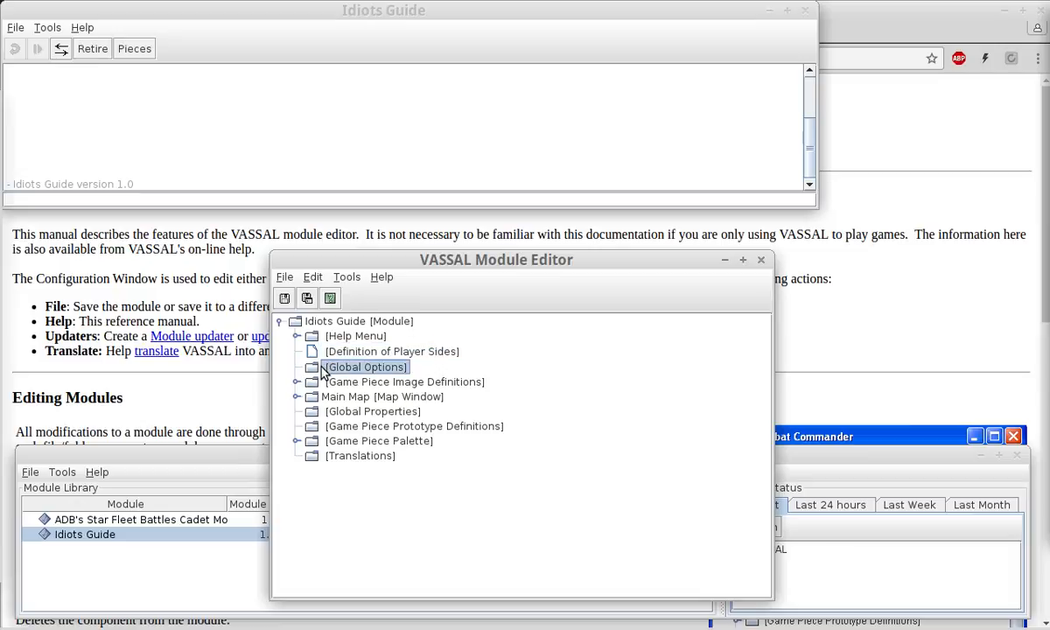
double_click(322, 369)
left_click_drag(542, 327, 869, 219)
Add a Global Key Command to the Idiots Guide module and move its dialog up to uncover the component tree
left_click(318, 321)
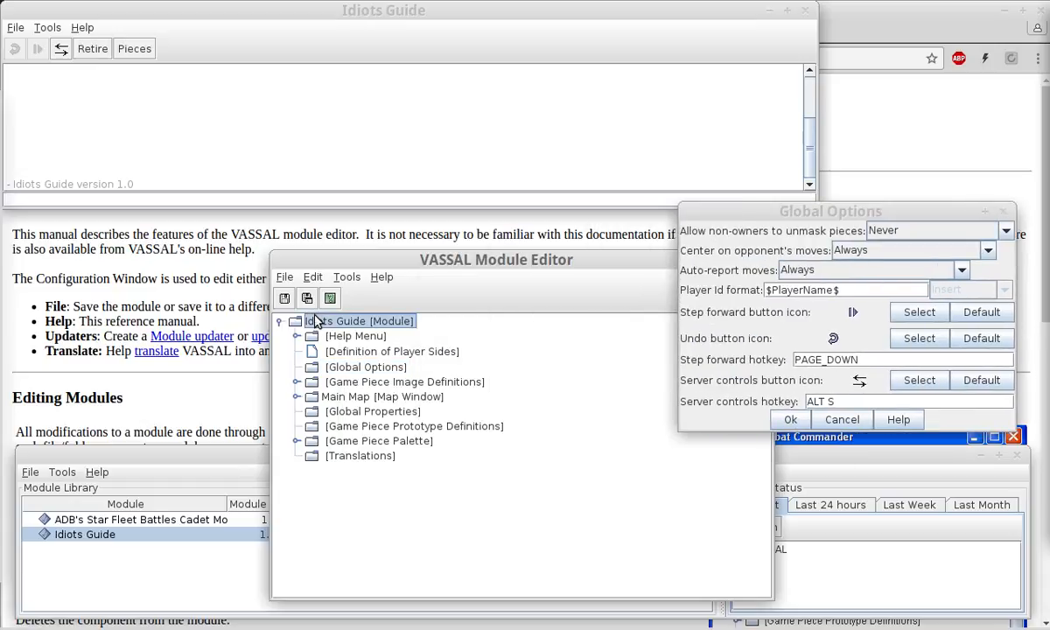
right_click(316, 322)
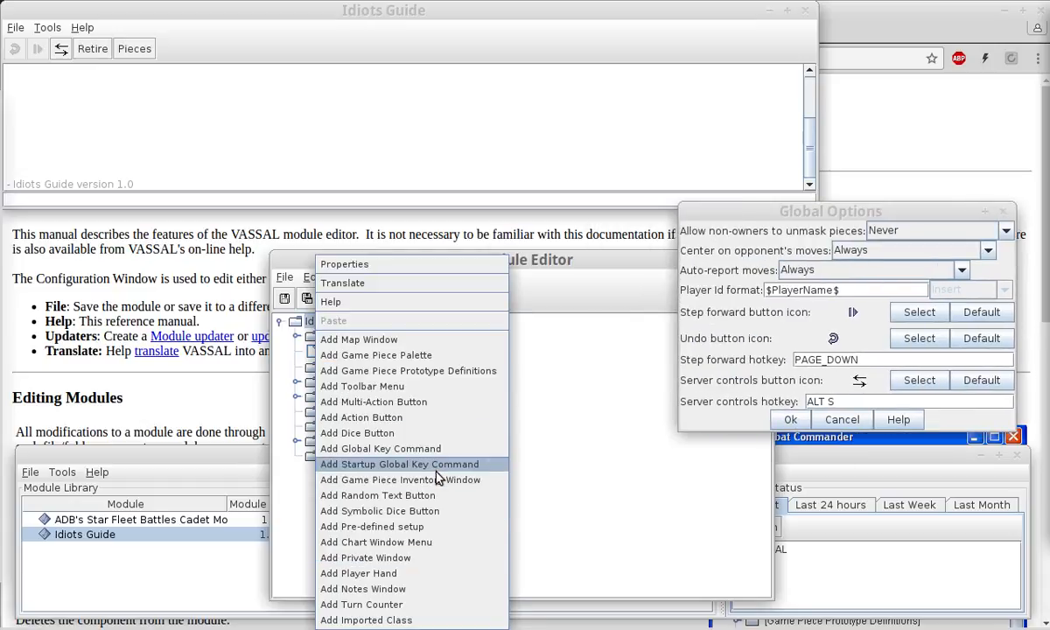
left_click(420, 448)
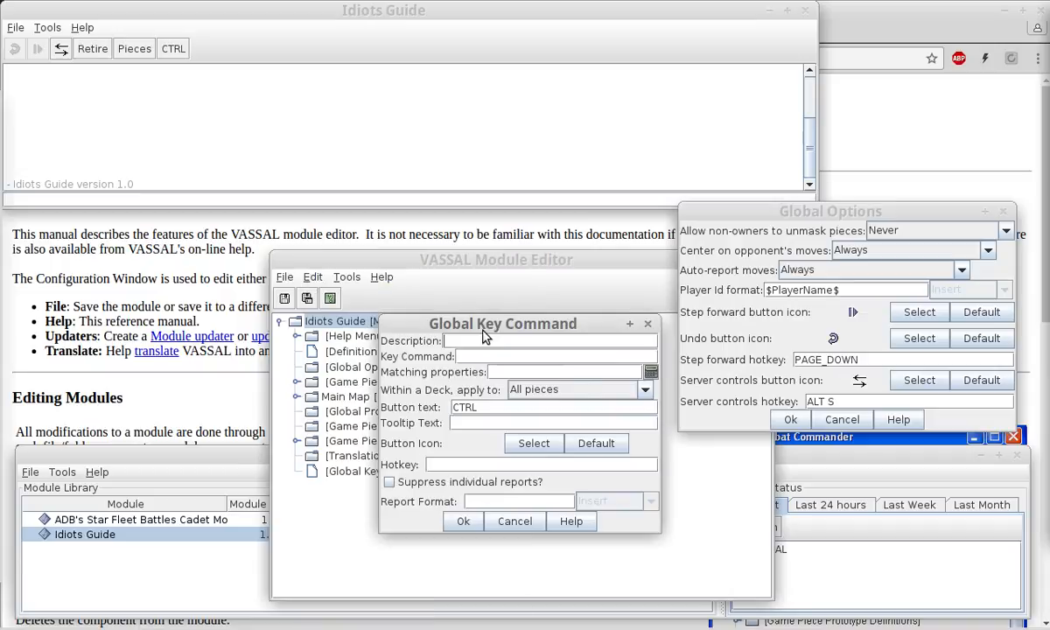
left_click_drag(490, 326, 484, 211)
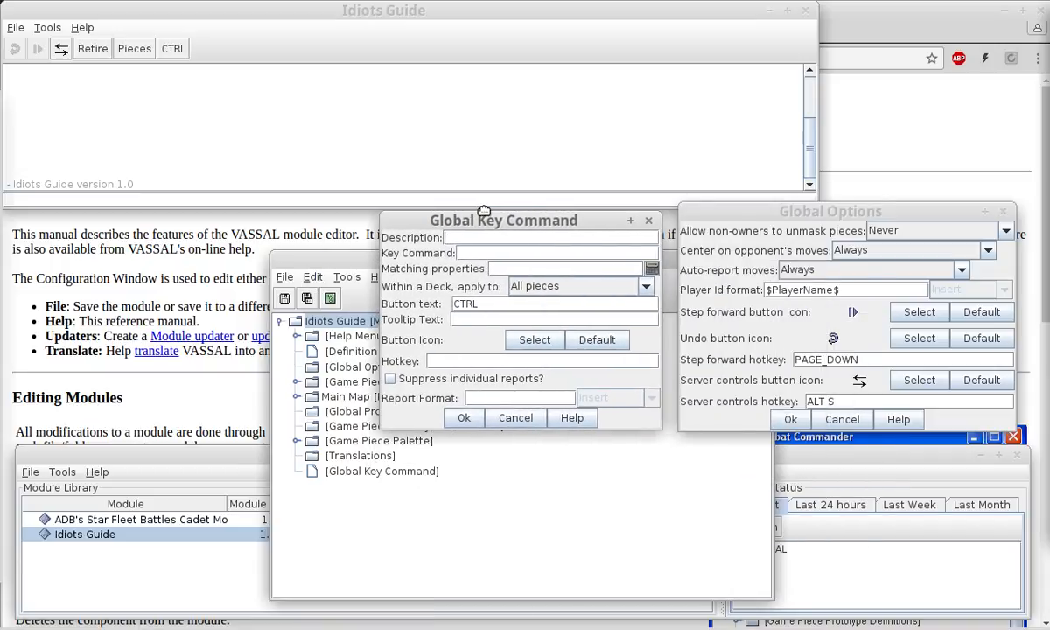
Compare a new Startup Global Key Command's settings with the Global Key Command's, and discard both new components
right_click(328, 322)
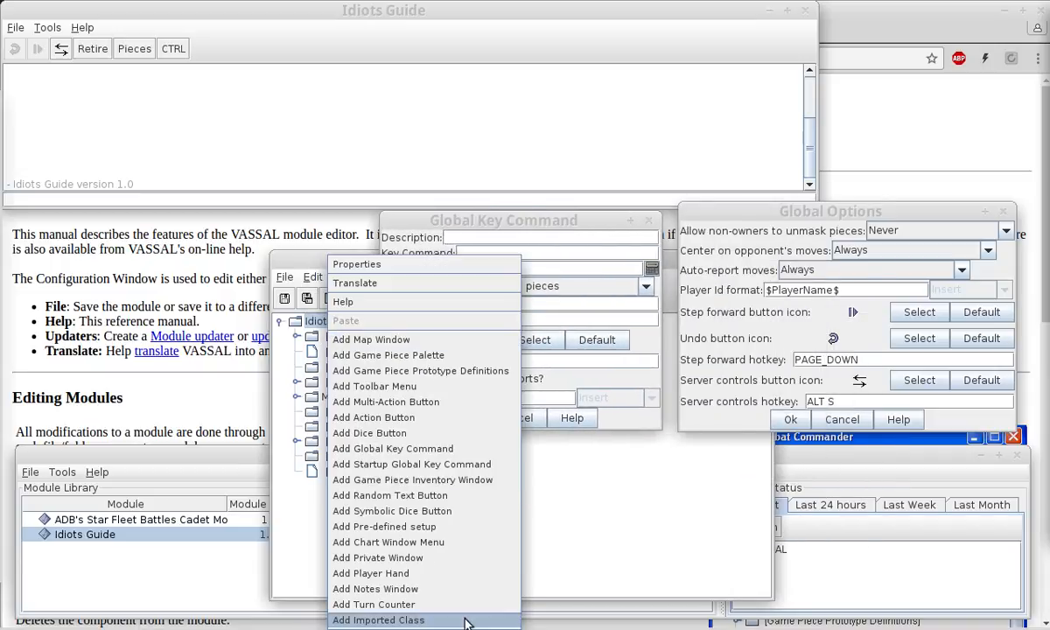
left_click(448, 473)
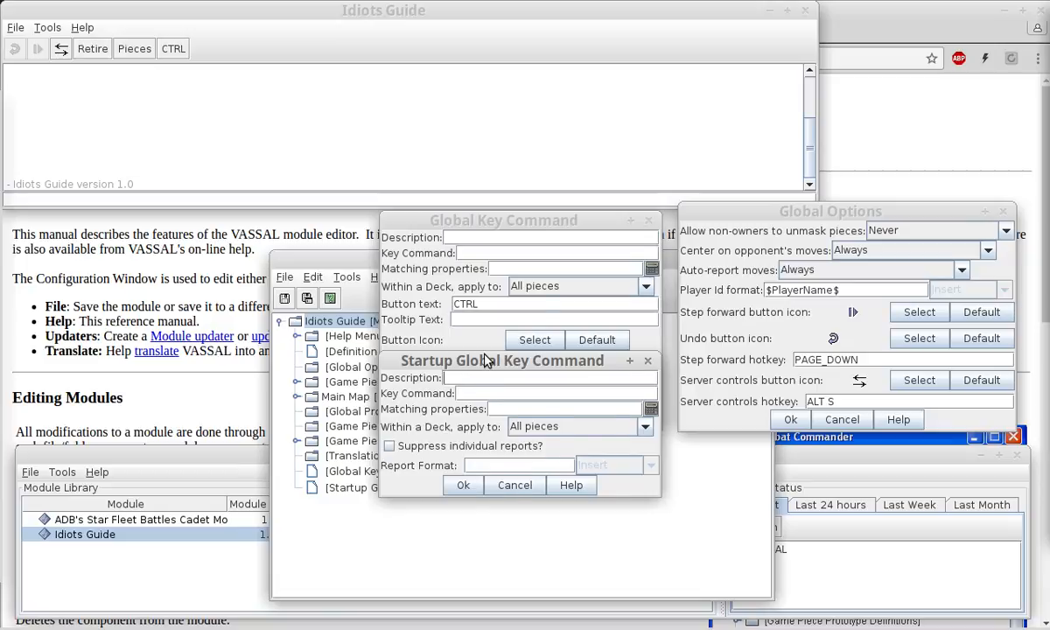
left_click_drag(485, 360, 197, 226)
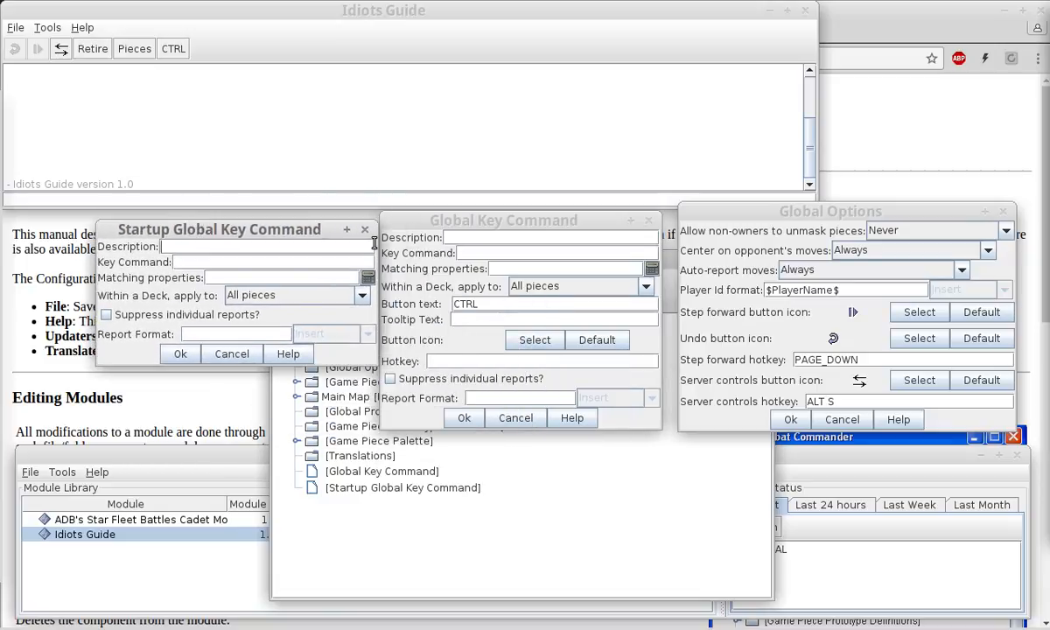
left_click(231, 353)
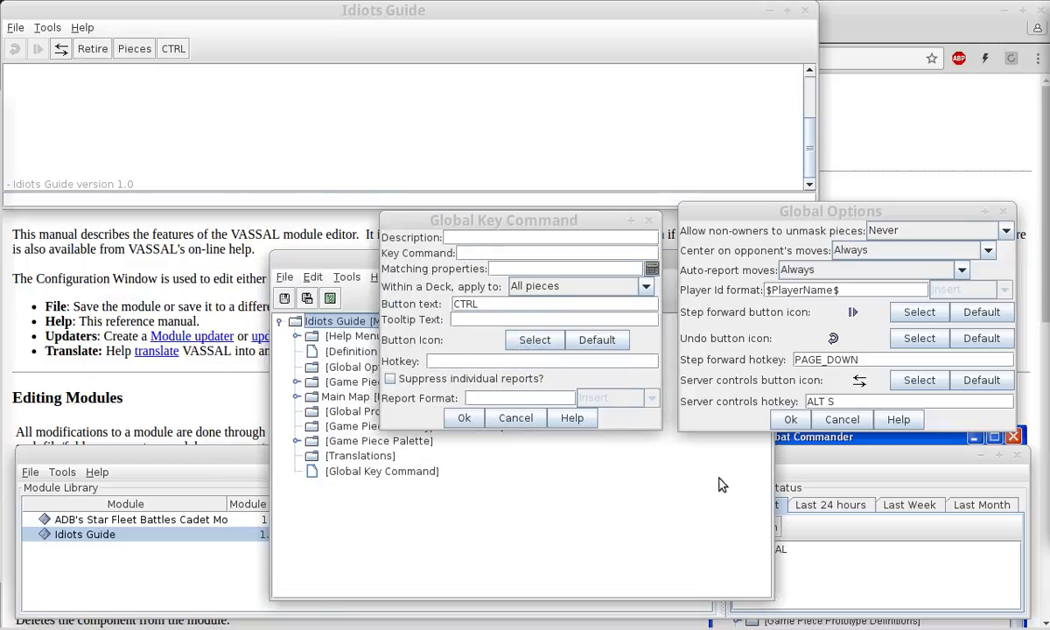
left_click(508, 418)
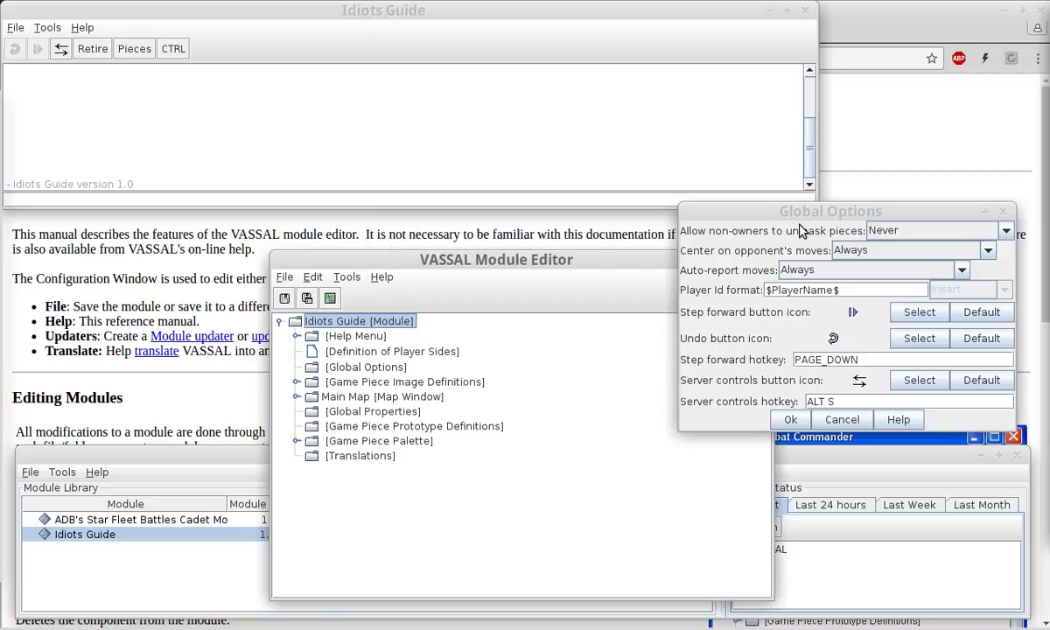
Examine the module's addable components and the Global Options choices for unmasking pieces, centering on opponent's moves and auto-reporting moves
right_click(329, 327)
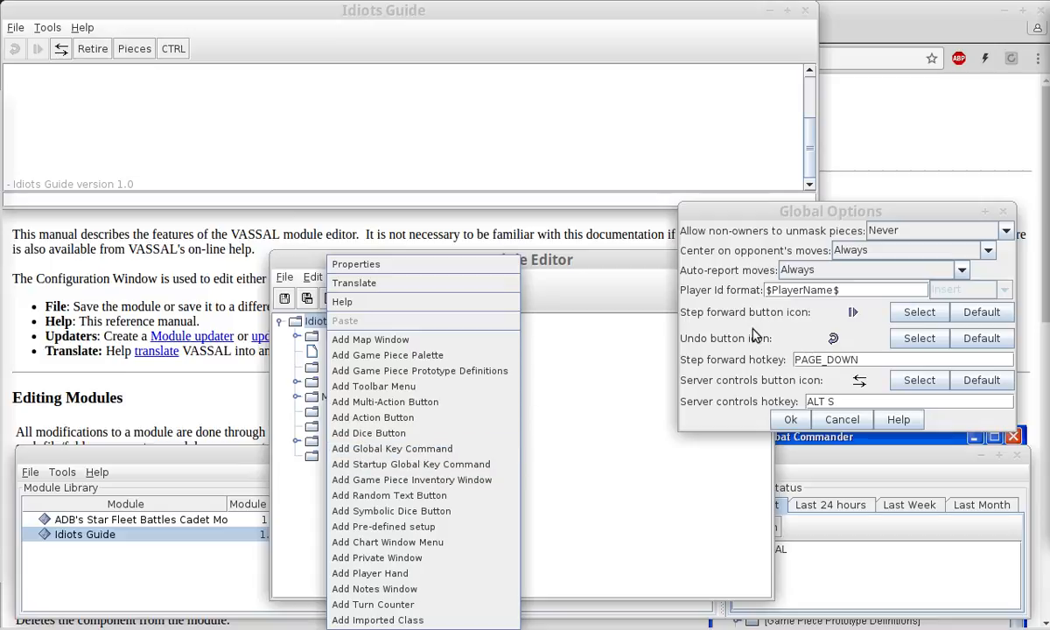
left_click(726, 428)
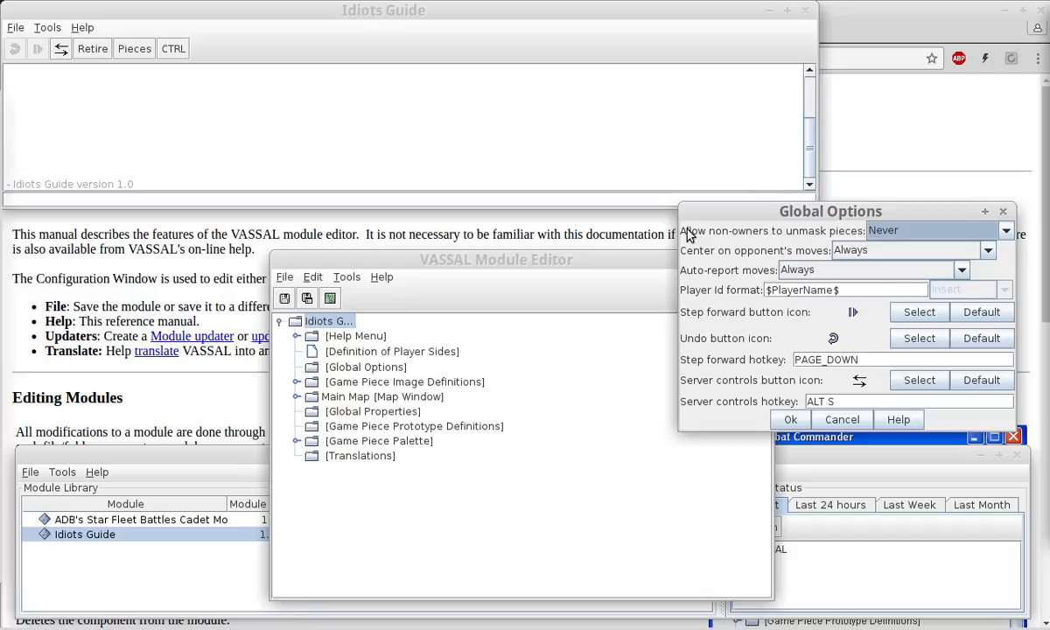
left_click(884, 235)
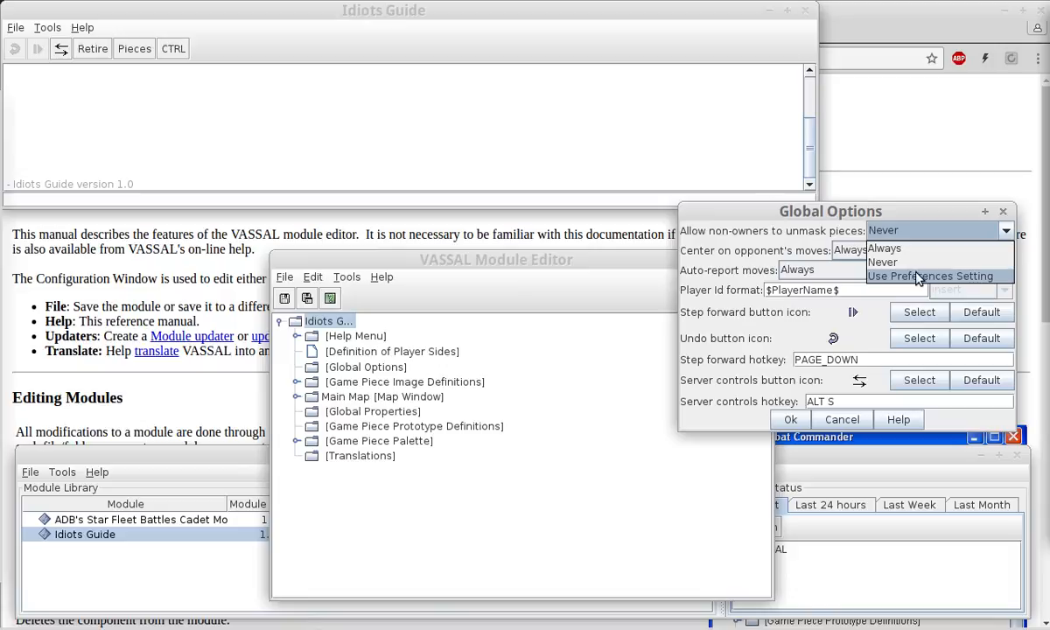
left_click(702, 244)
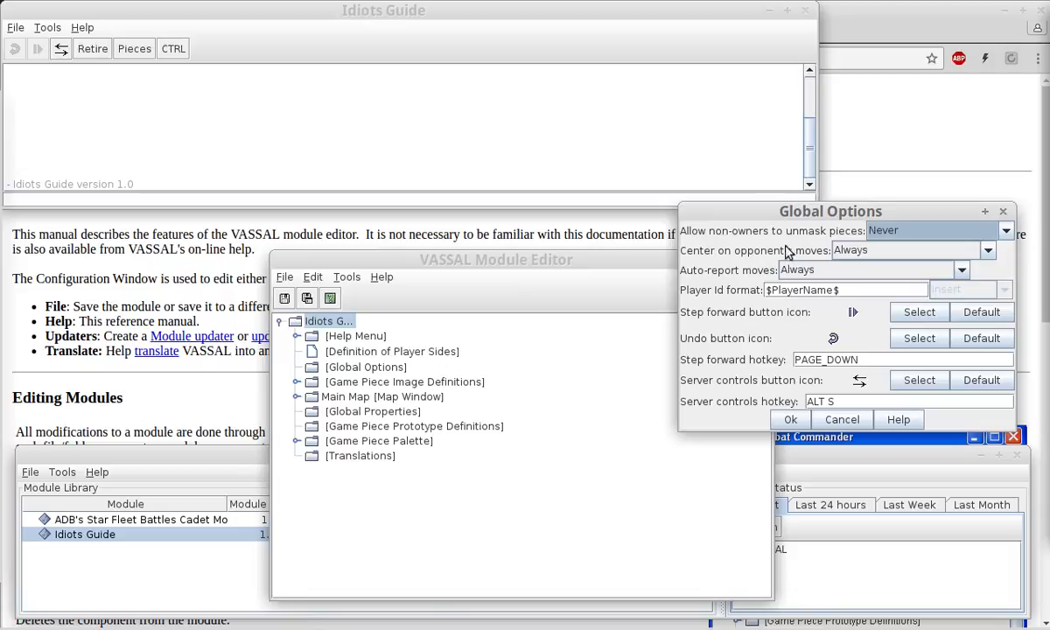
left_click(847, 251)
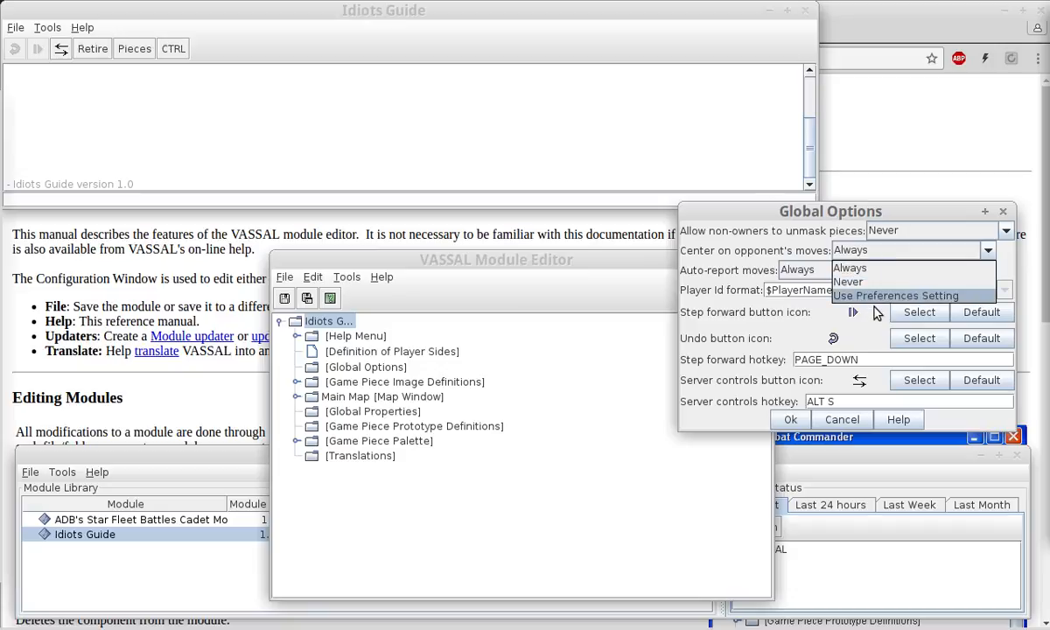
left_click(684, 265)
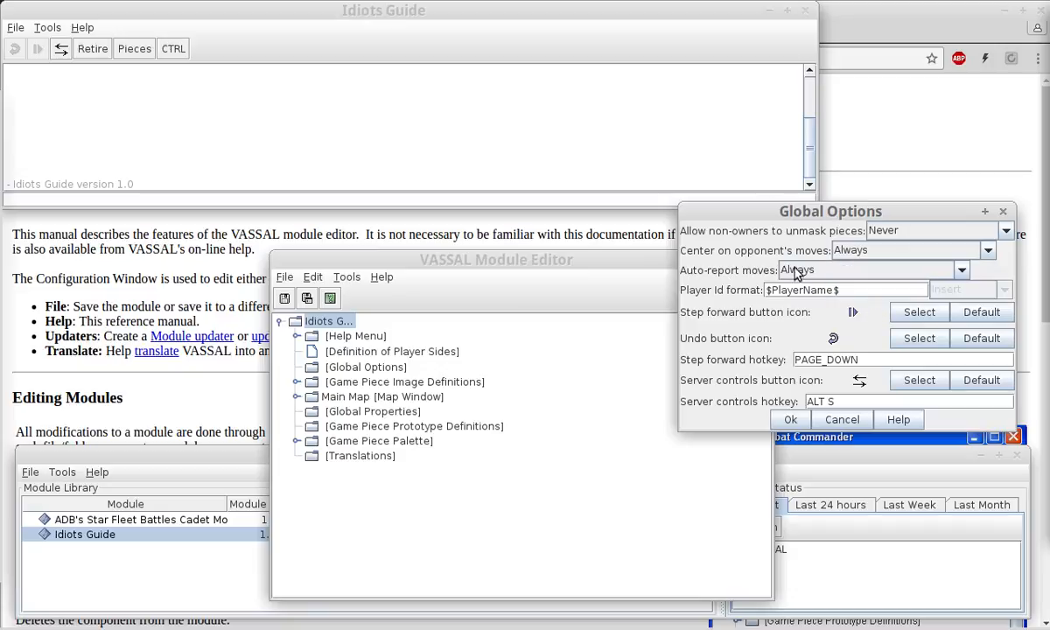
left_click(847, 271)
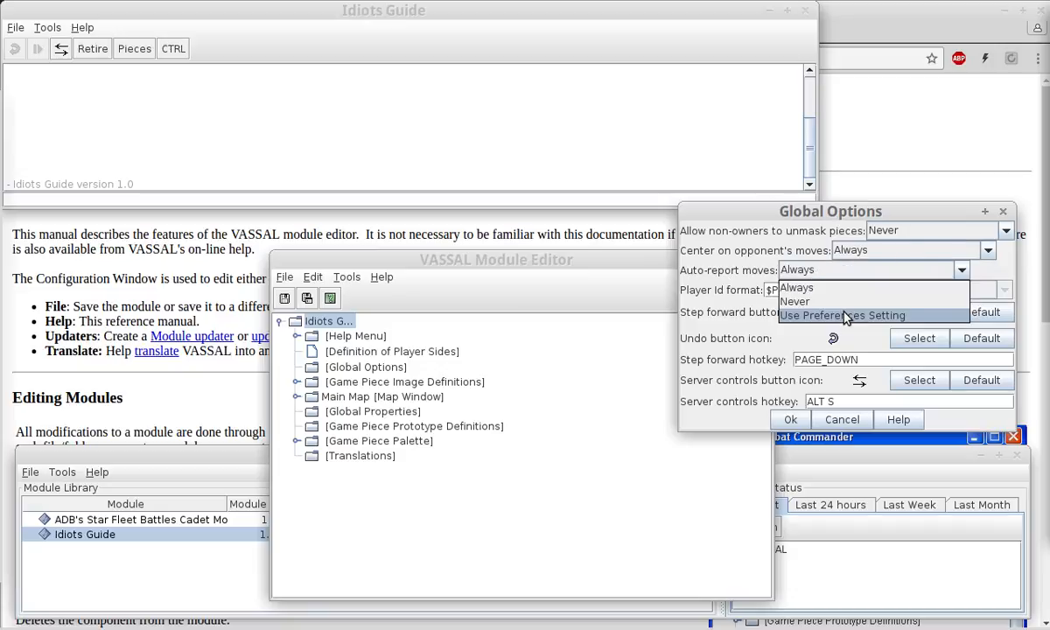
left_click(710, 271)
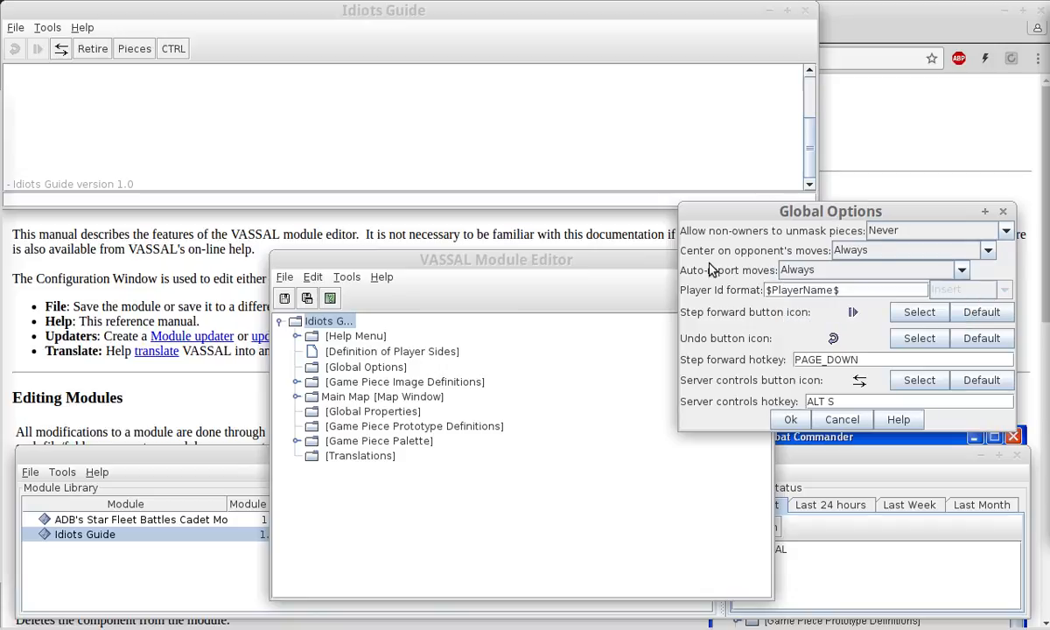
Examine the General and Importer preferences of the module library window and close them without saving
left_click(284, 277)
left_click(284, 277)
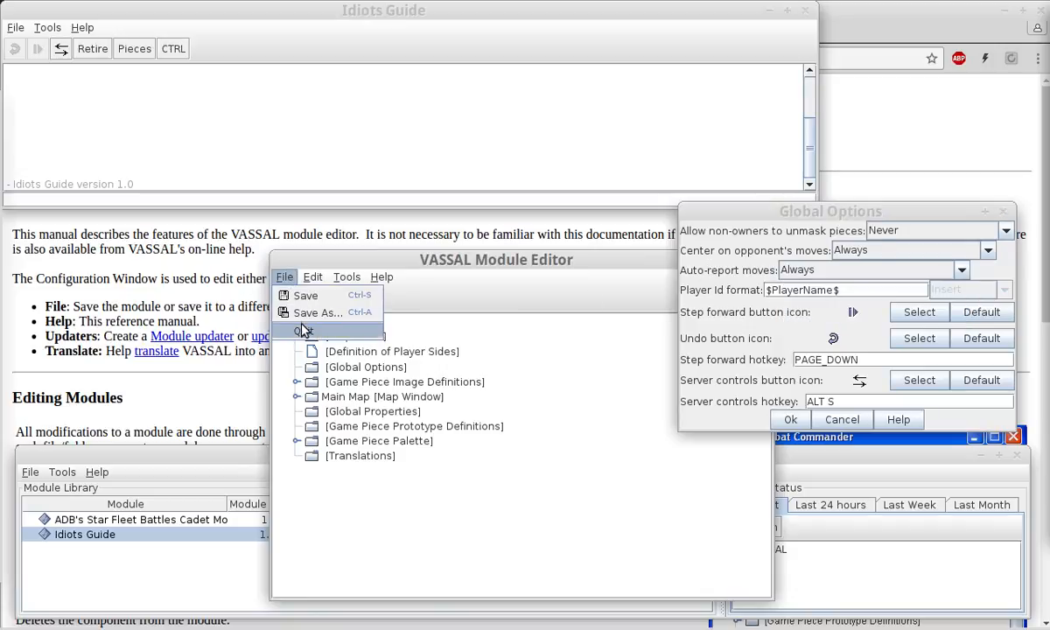
left_click(29, 453)
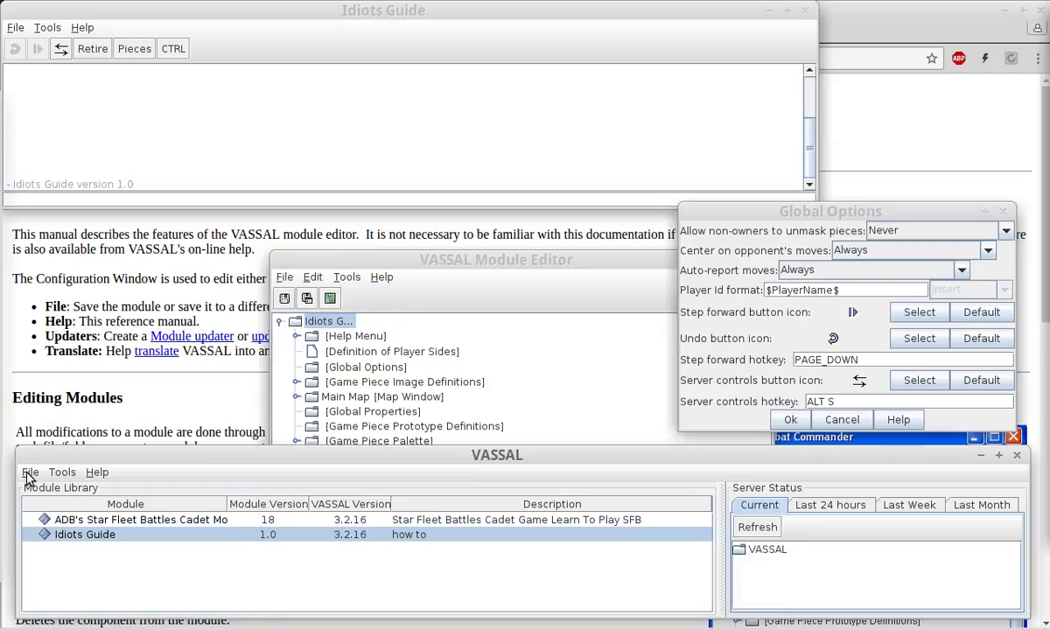
left_click(29, 472)
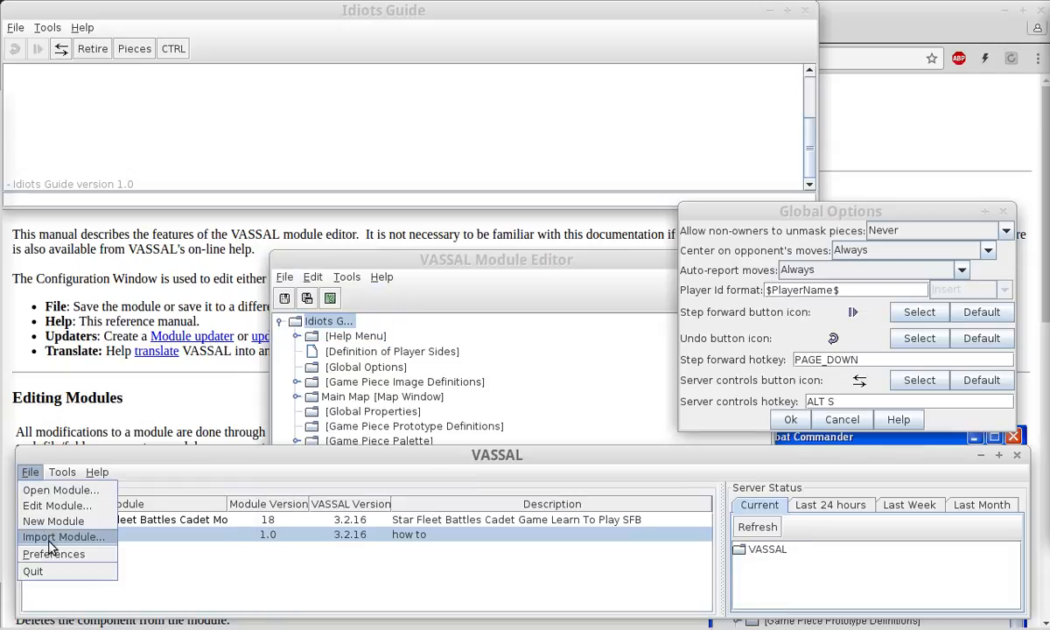
left_click(54, 554)
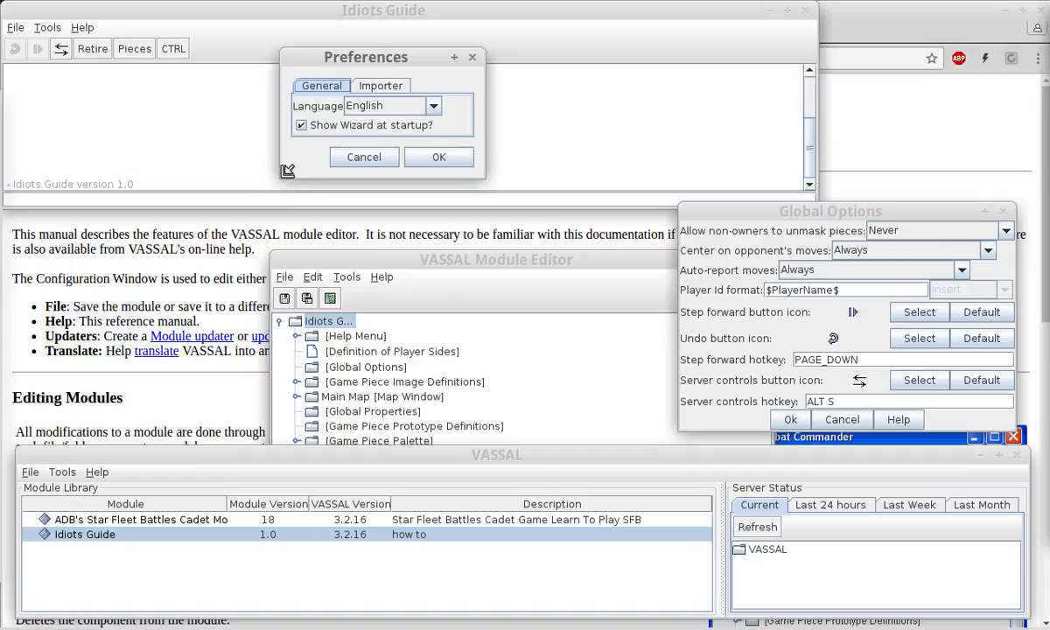
left_click_drag(278, 171, 262, 324)
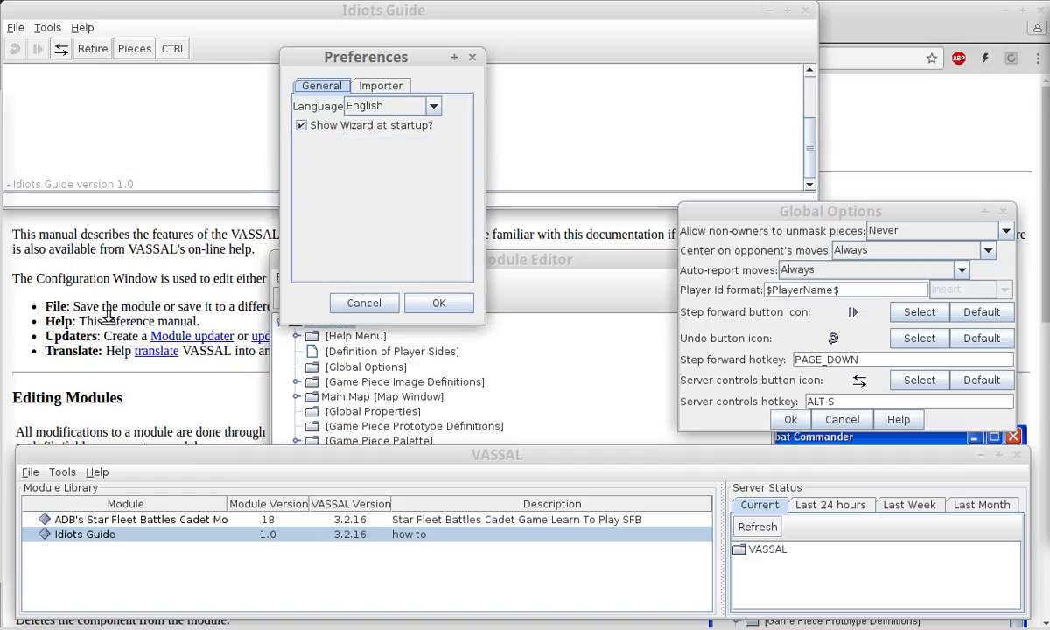
left_click(378, 85)
left_click(363, 304)
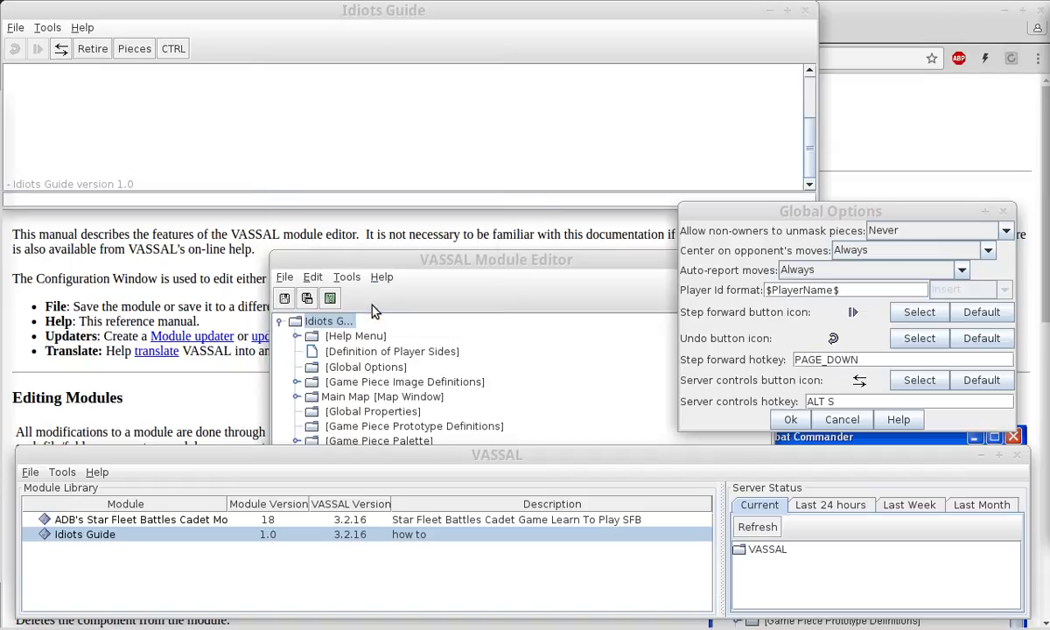
Open the Idiots Guide module's own Preferences and move the dialog clear of Global Options to view the General settings
left_click(15, 28)
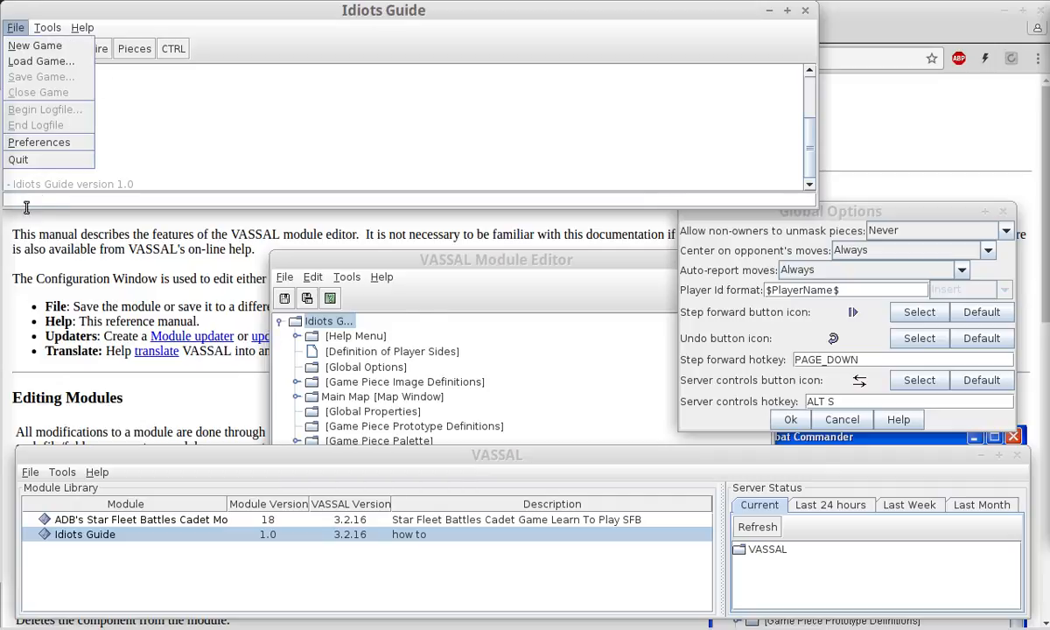
left_click(26, 145)
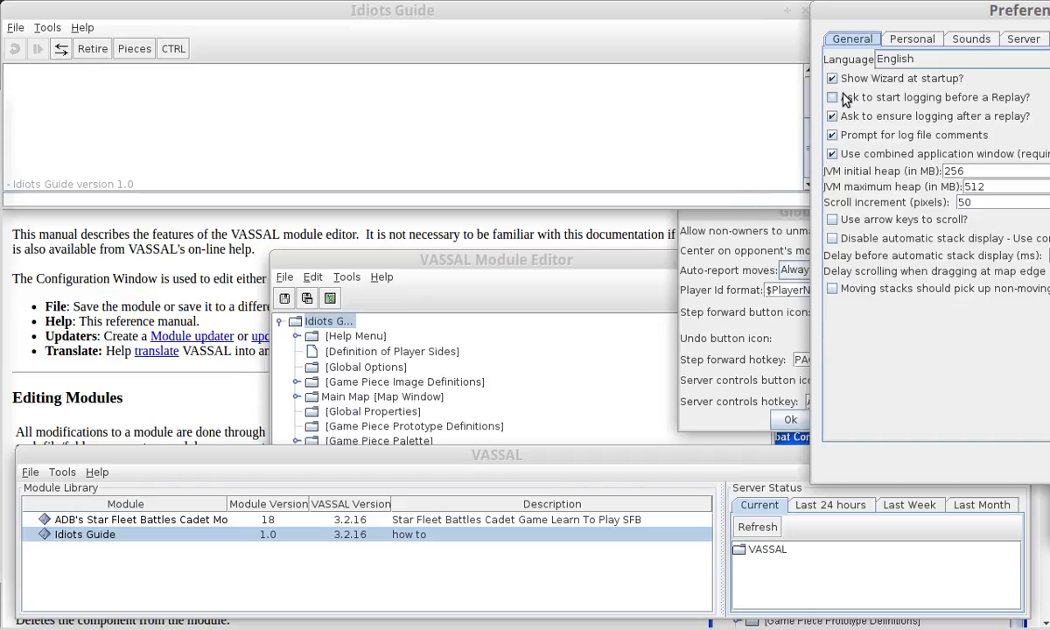
left_click_drag(848, 10, 81, 68)
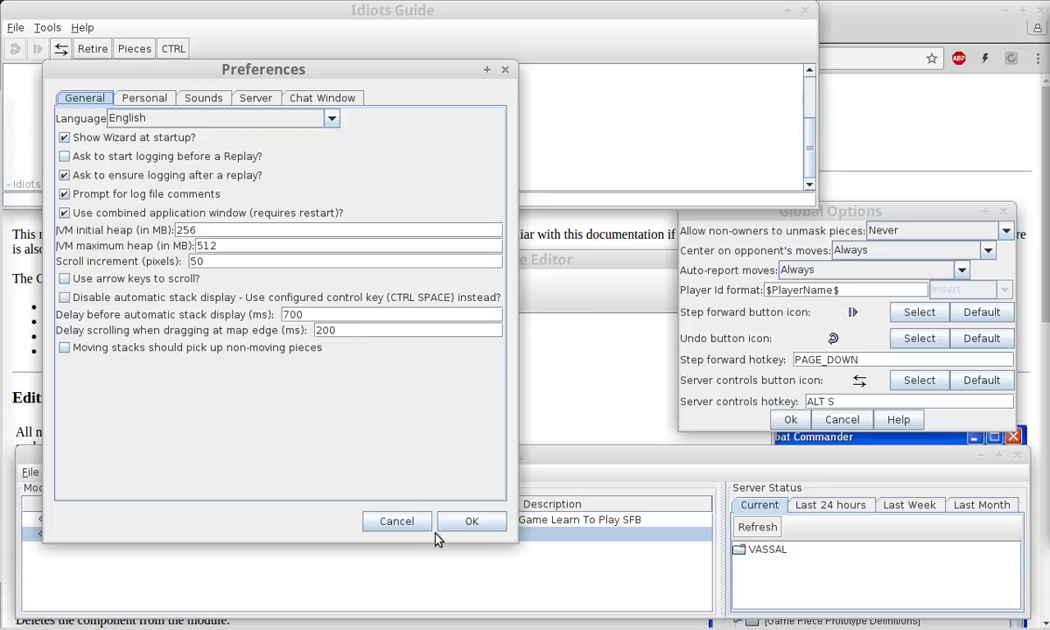
Close Preferences without saving, set Allow non-owners to unmask pieces to Always in Global Options, and view the opponent-move centering choices
left_click(402, 521)
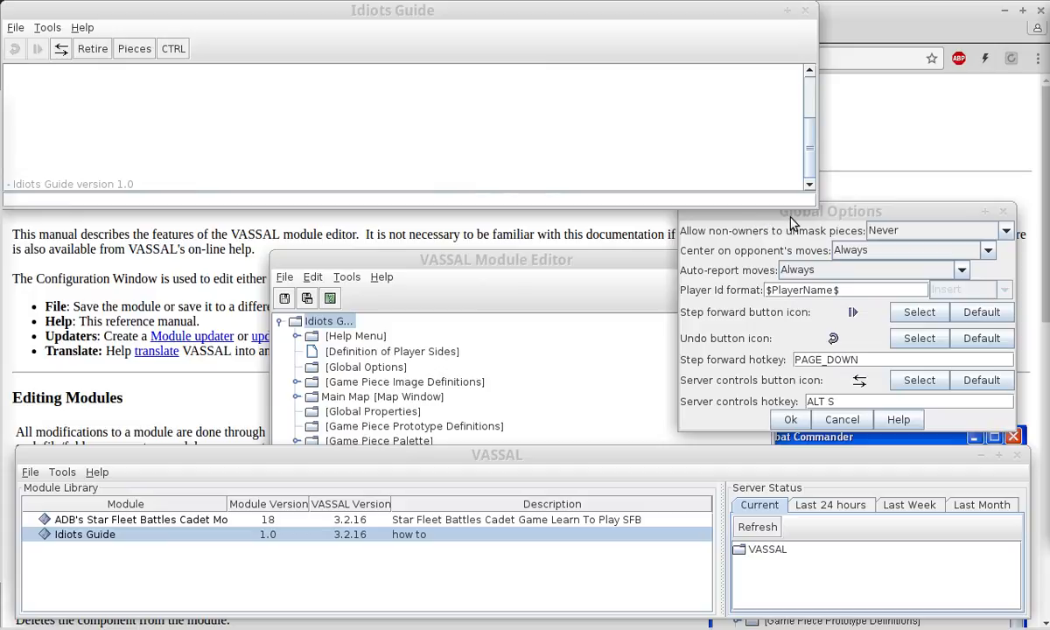
left_click_drag(828, 212, 698, 237)
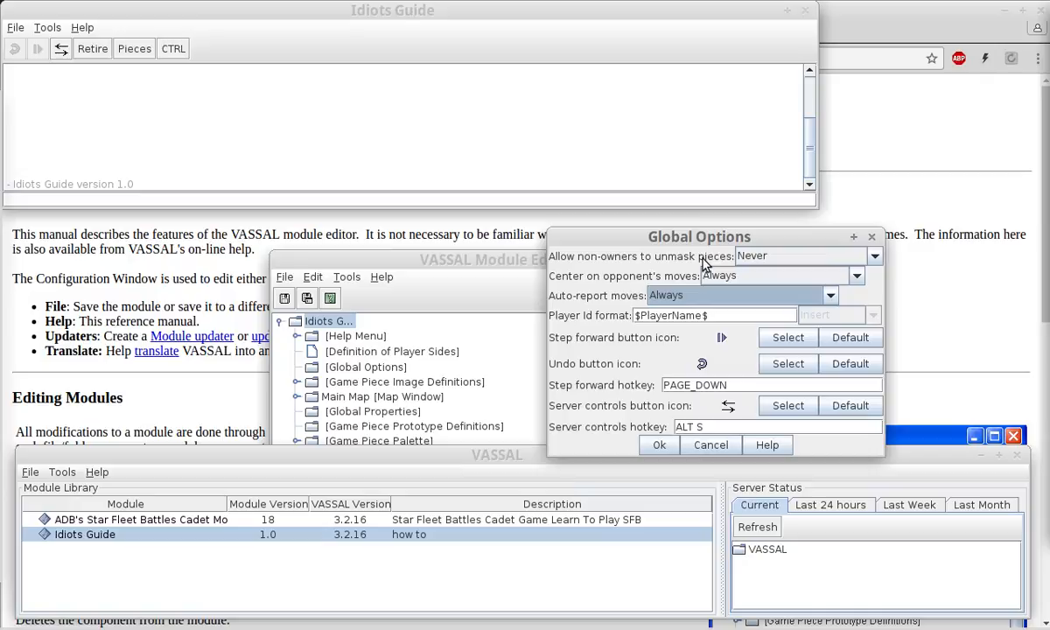
left_click(785, 260)
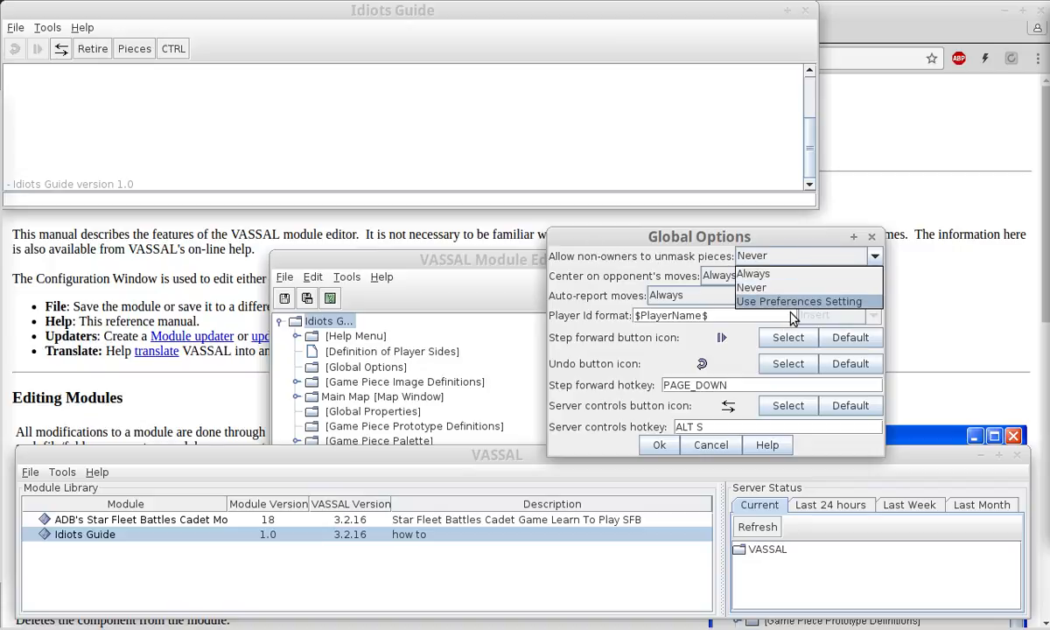
left_click(788, 274)
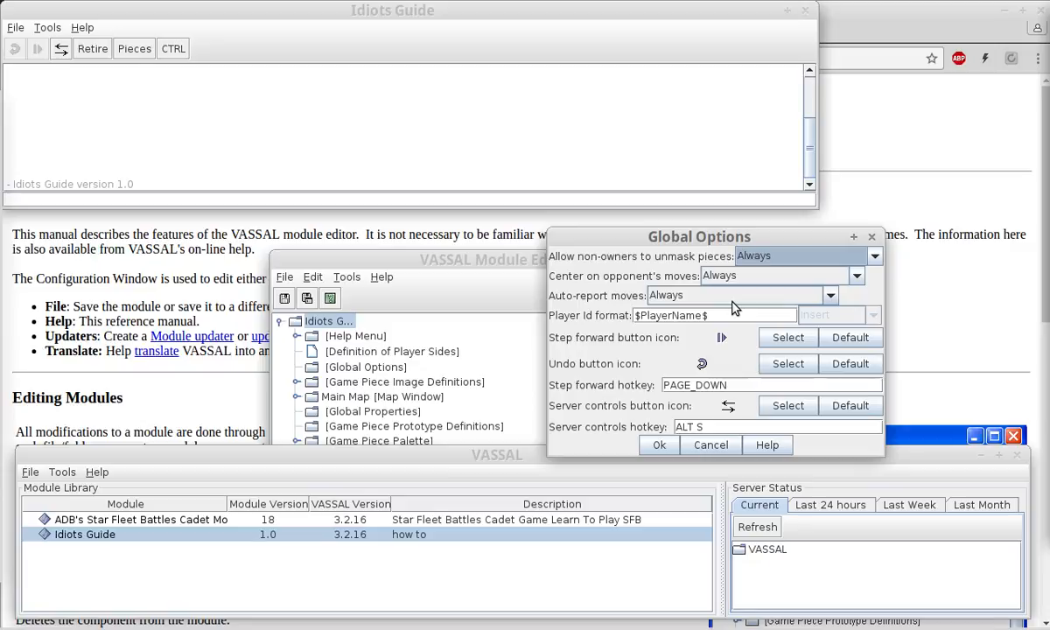
left_click(726, 276)
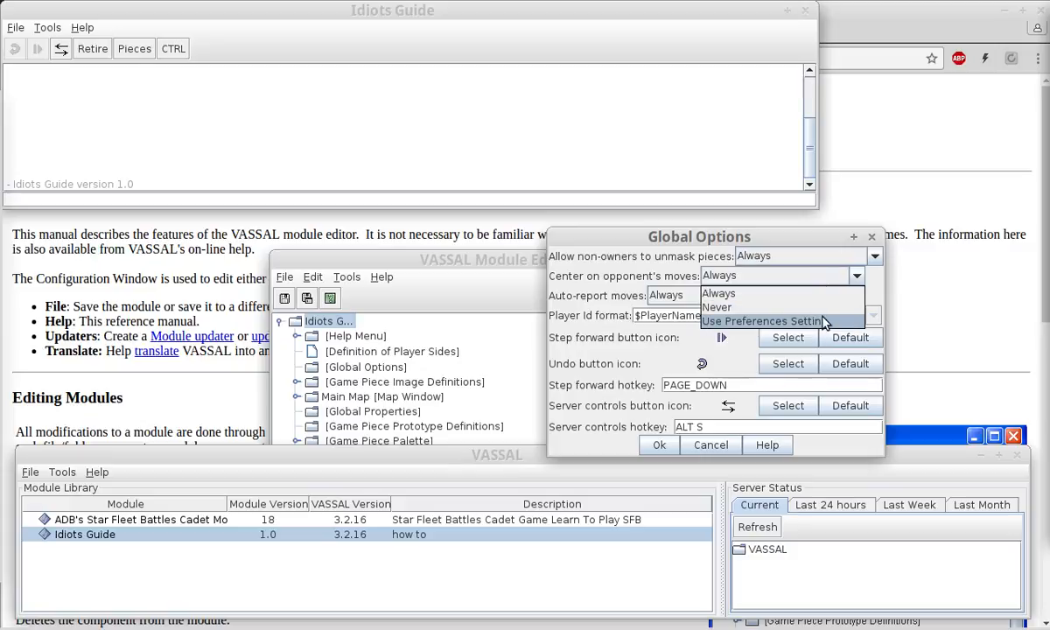
left_click(708, 244)
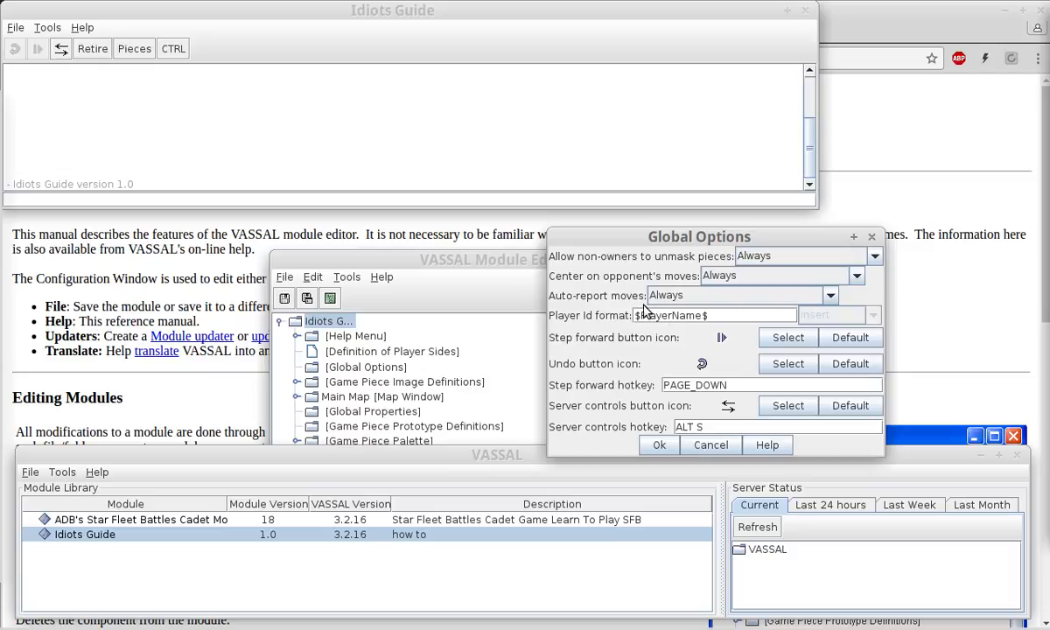
Examine the variables that can be inserted into the Player Id format in Global Options
left_click(668, 315)
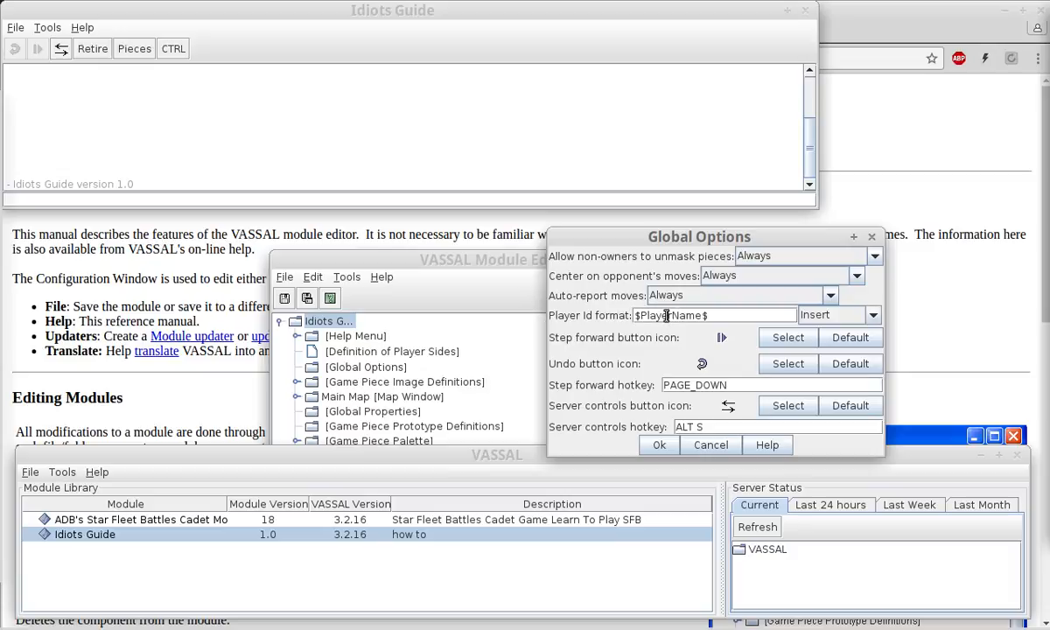
left_click(836, 315)
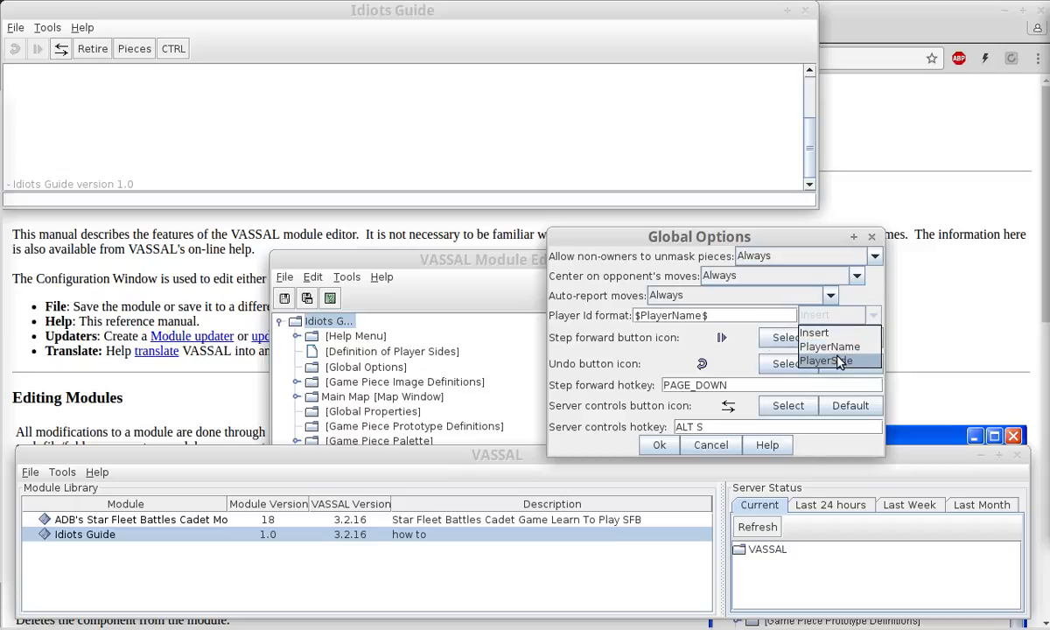
left_click(761, 320)
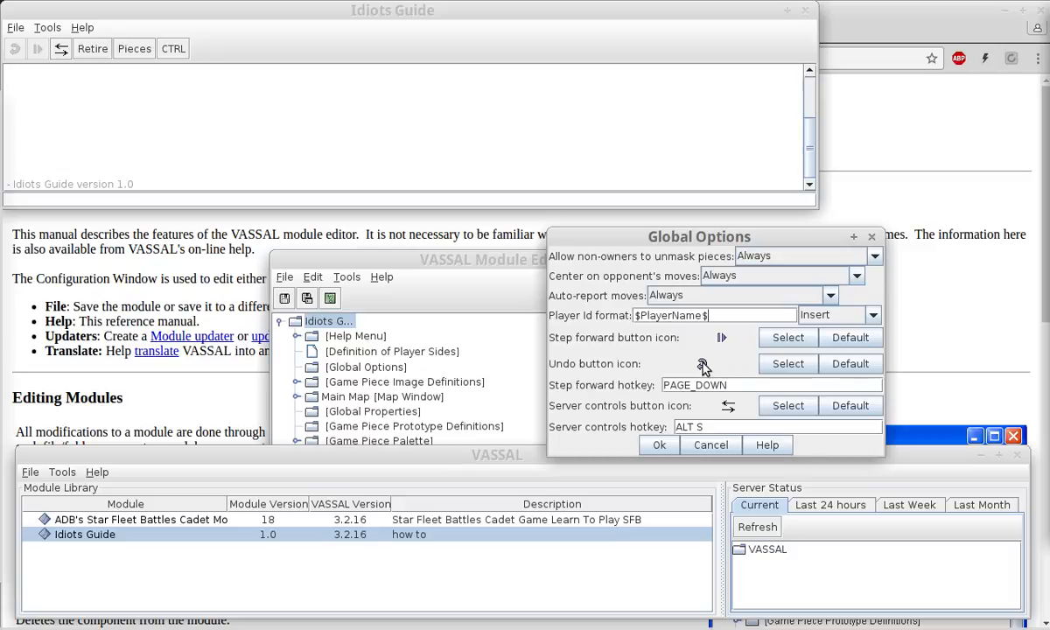
Bring the Idiots Guide module window forward and show, then hide, its server controls
mouse_move(26, 203)
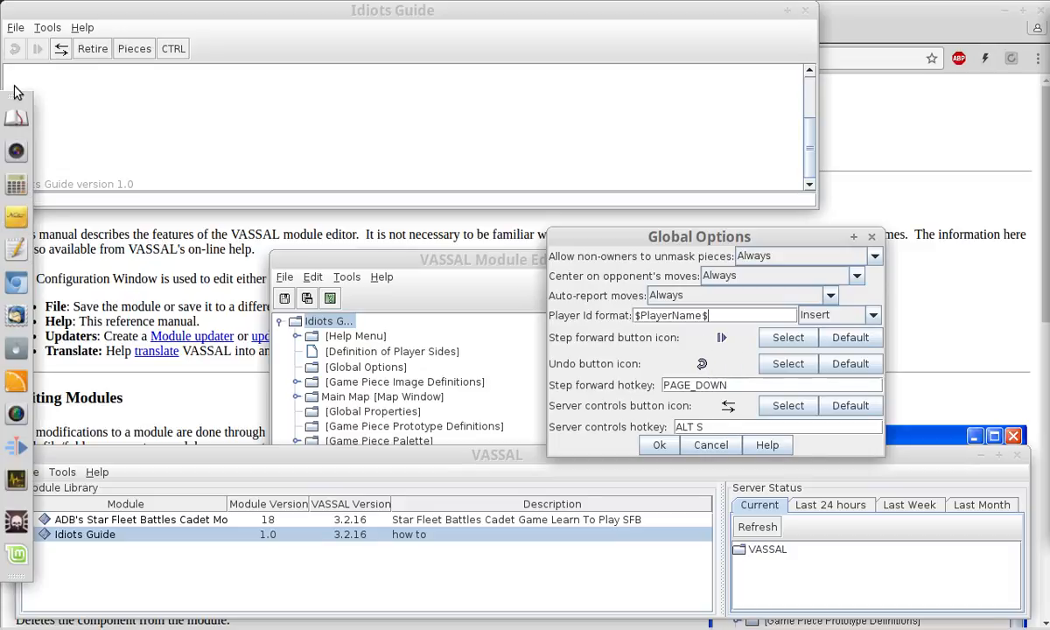
double_click(111, 9)
double_click(186, 7)
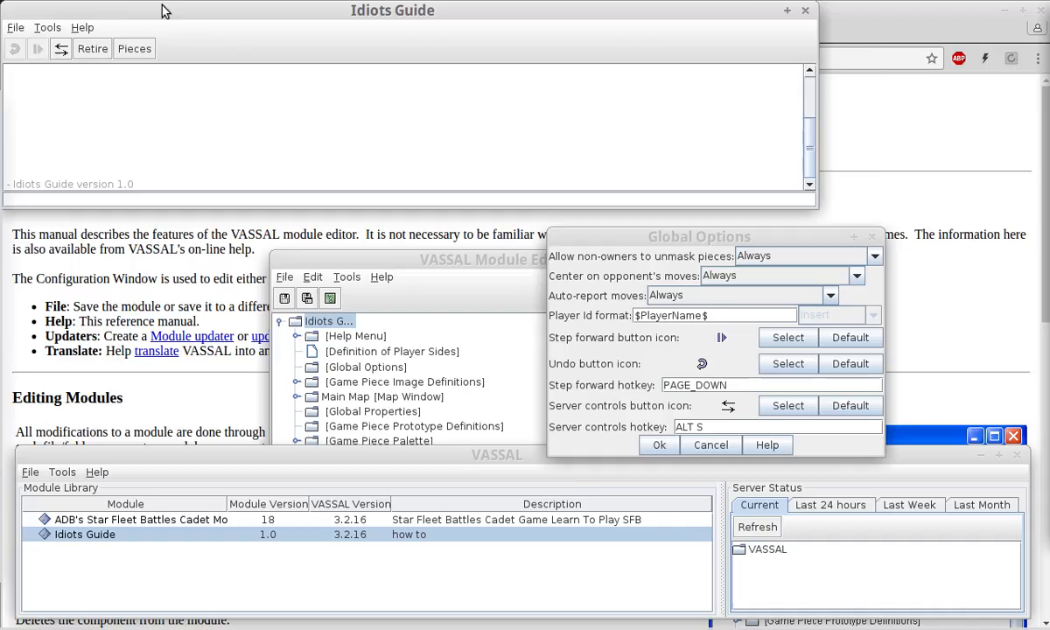
left_click_drag(169, 14, 246, 24)
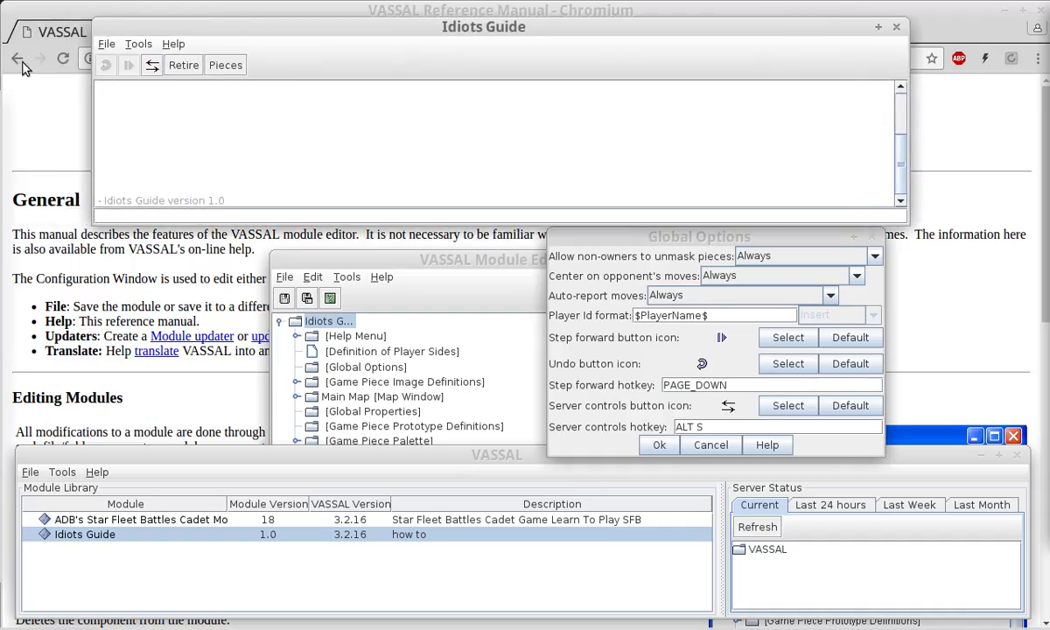
left_click(153, 66)
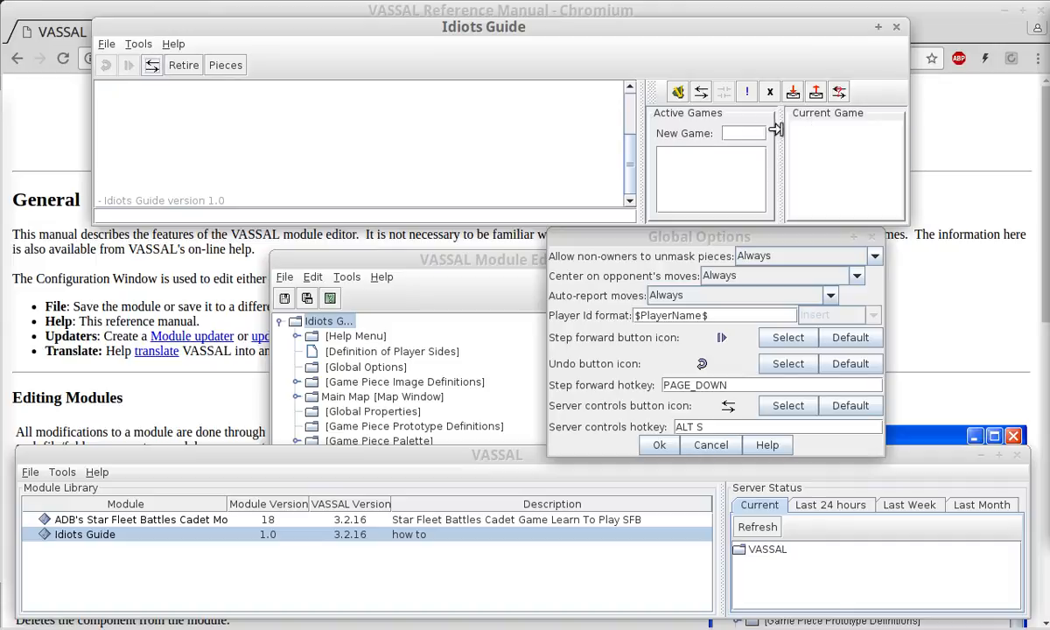
left_click(151, 66)
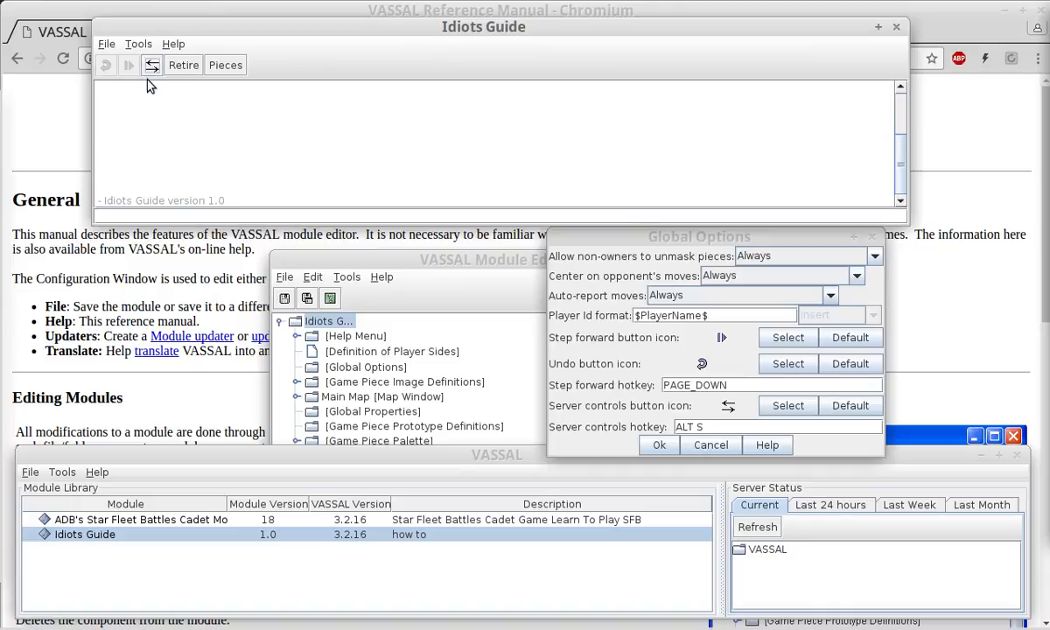
Return to Global Options, examine the server controls icon and hotkey settings, and close the dialog without saving
left_click(560, 457)
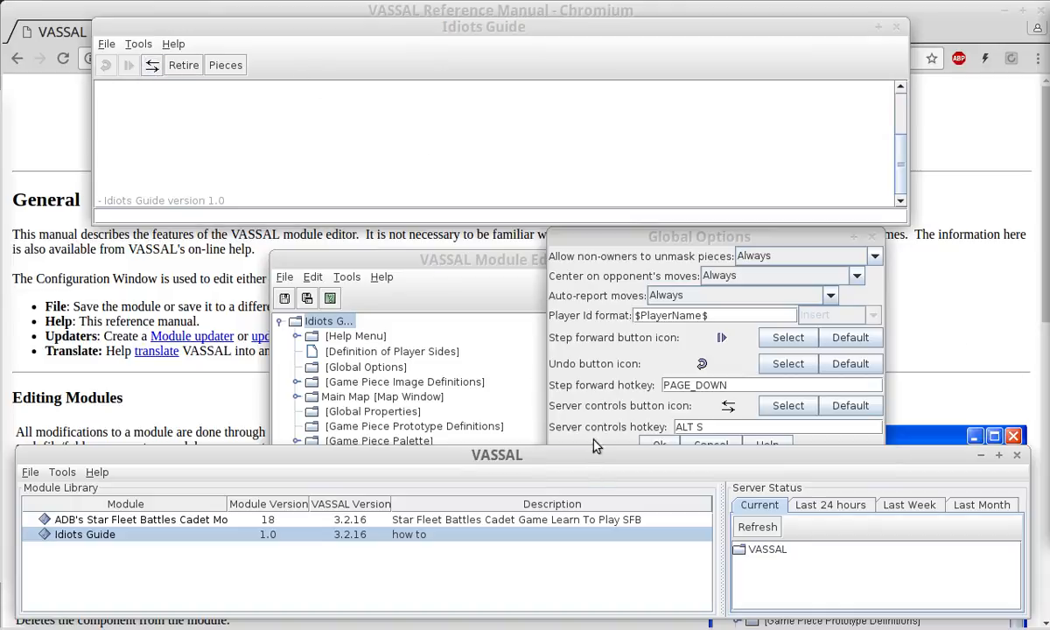
left_click(559, 406)
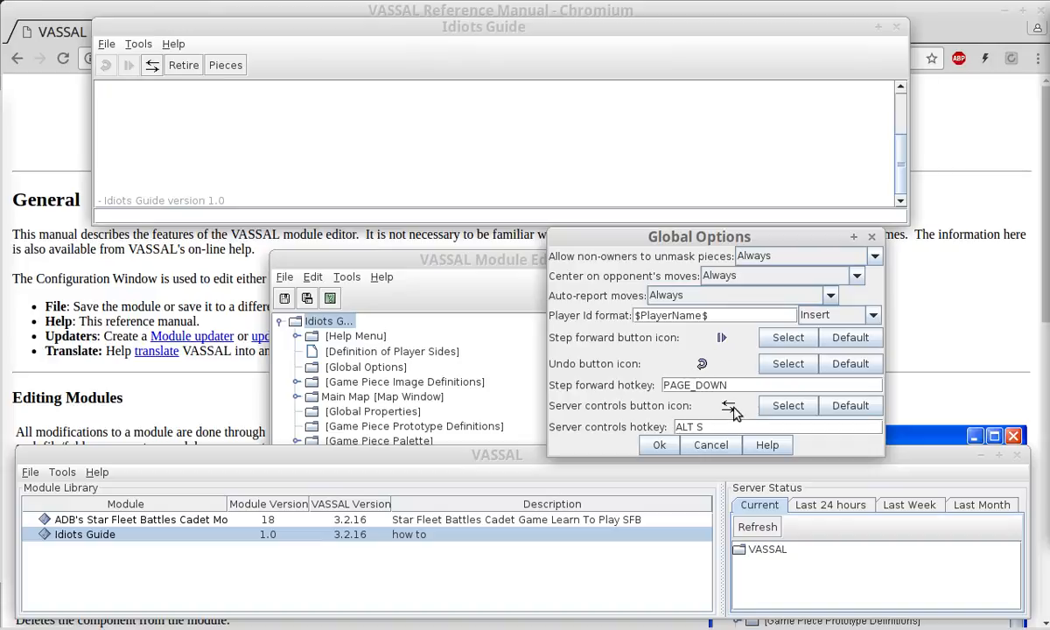
left_click(706, 427)
left_click_drag(706, 427, 674, 428)
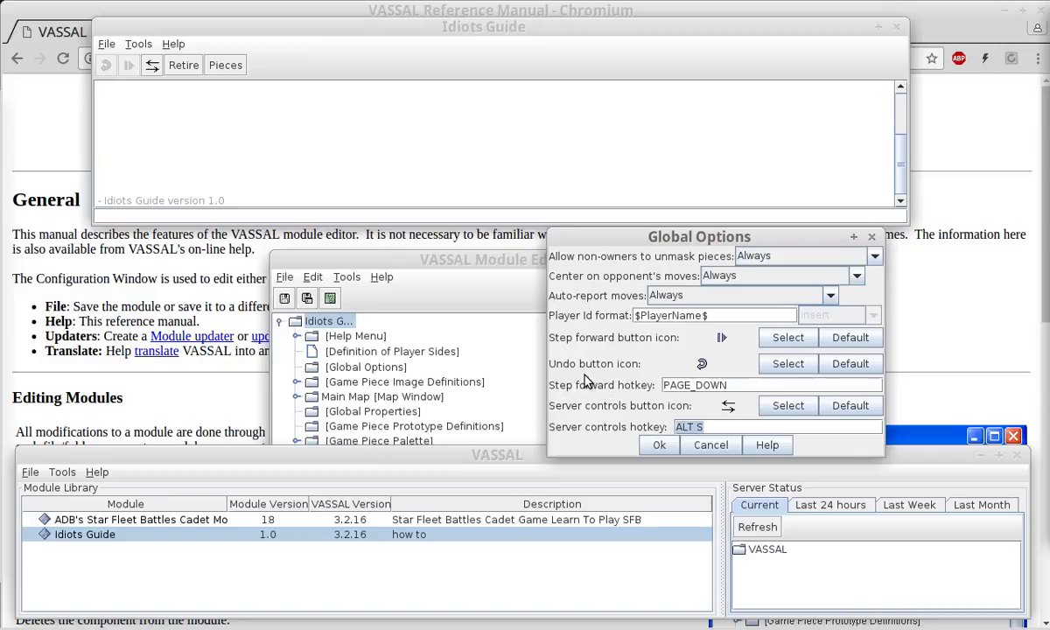
left_click(716, 447)
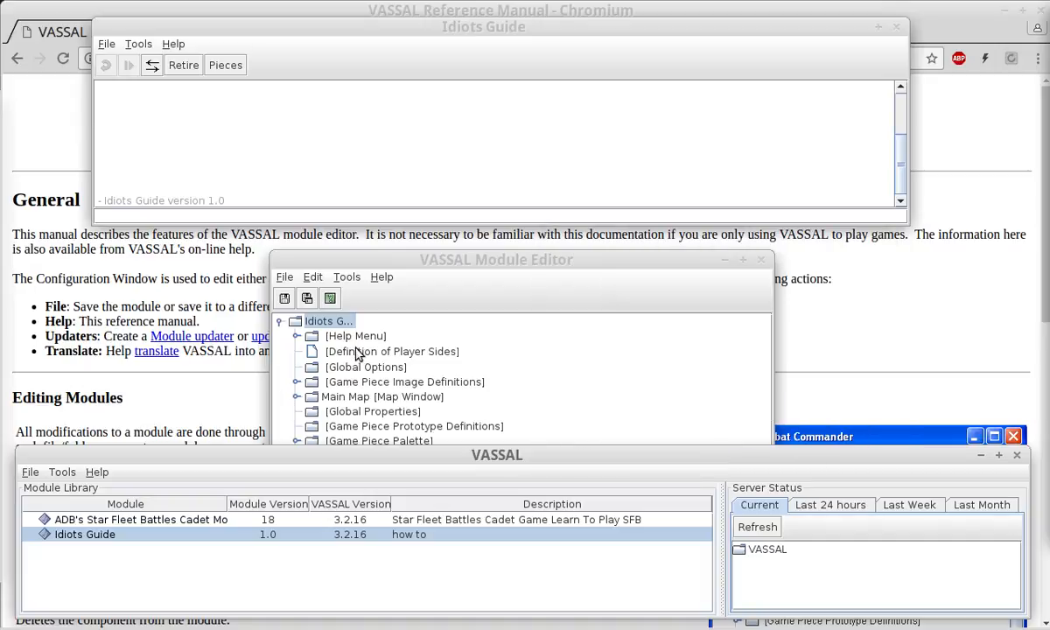
Add a new Game Piece Layout under Game Piece Image Definitions and move its dialog up for more room
left_click(296, 382)
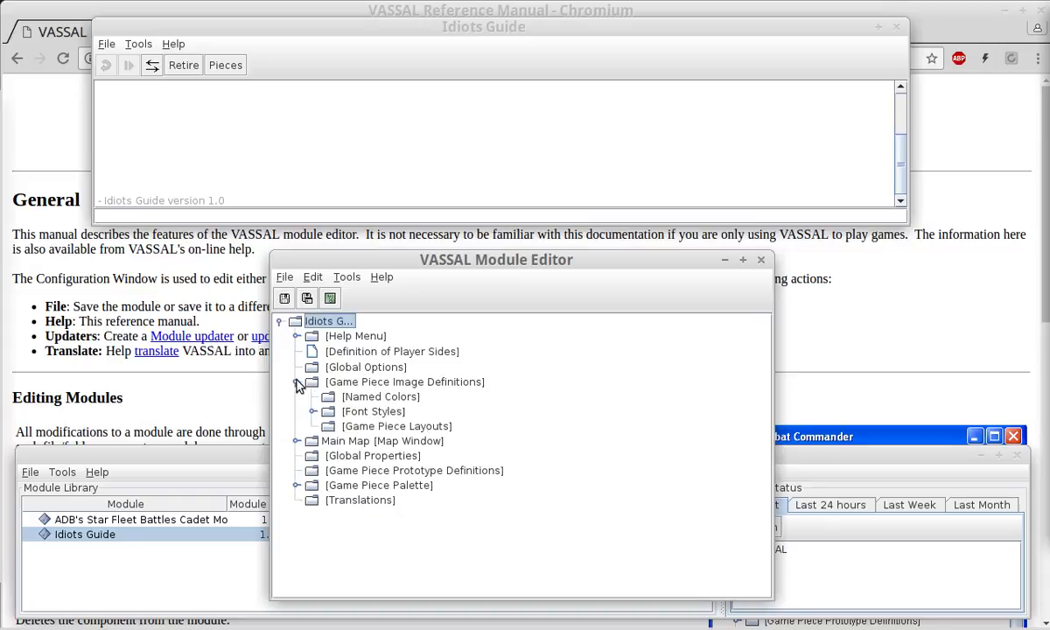
left_click(383, 428)
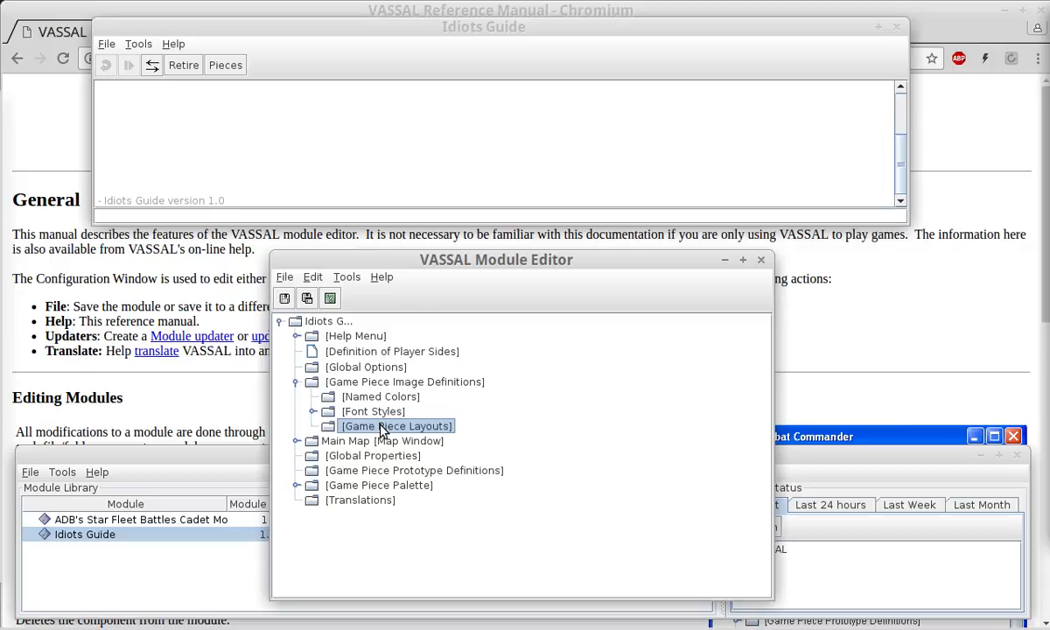
right_click(382, 430)
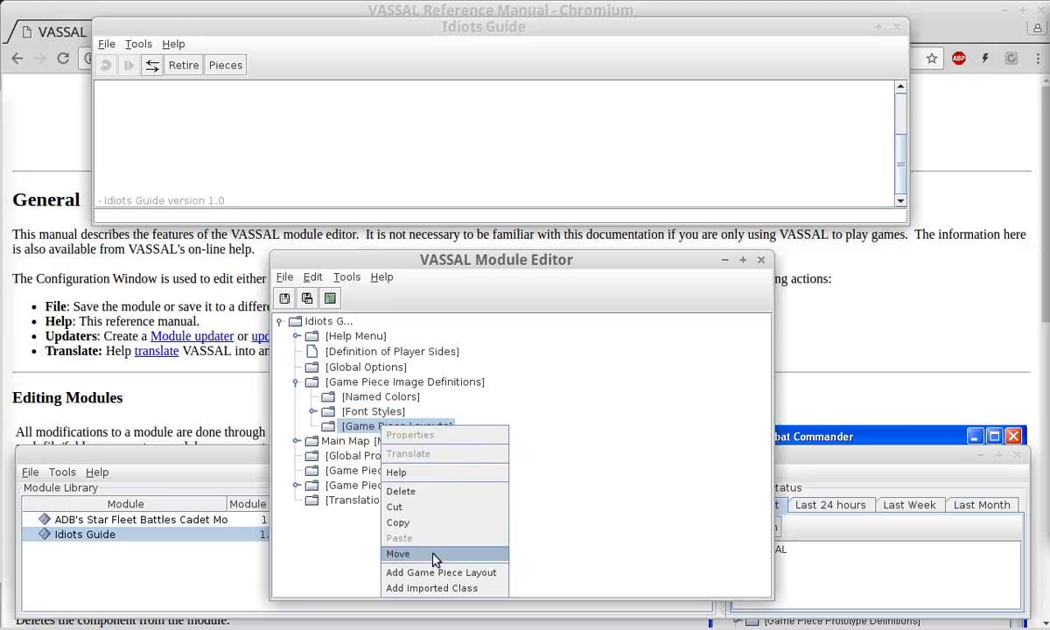
left_click(489, 572)
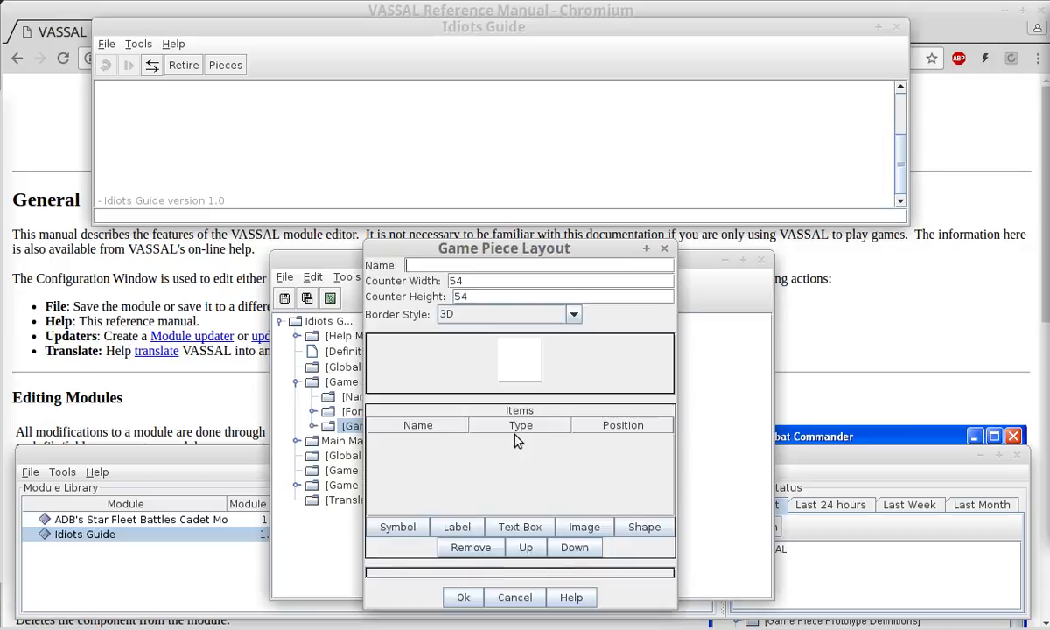
left_click_drag(528, 247, 563, 80)
Add a symbol from the NATO Unit Symbols set to the layout and set its width to 15
left_click(468, 360)
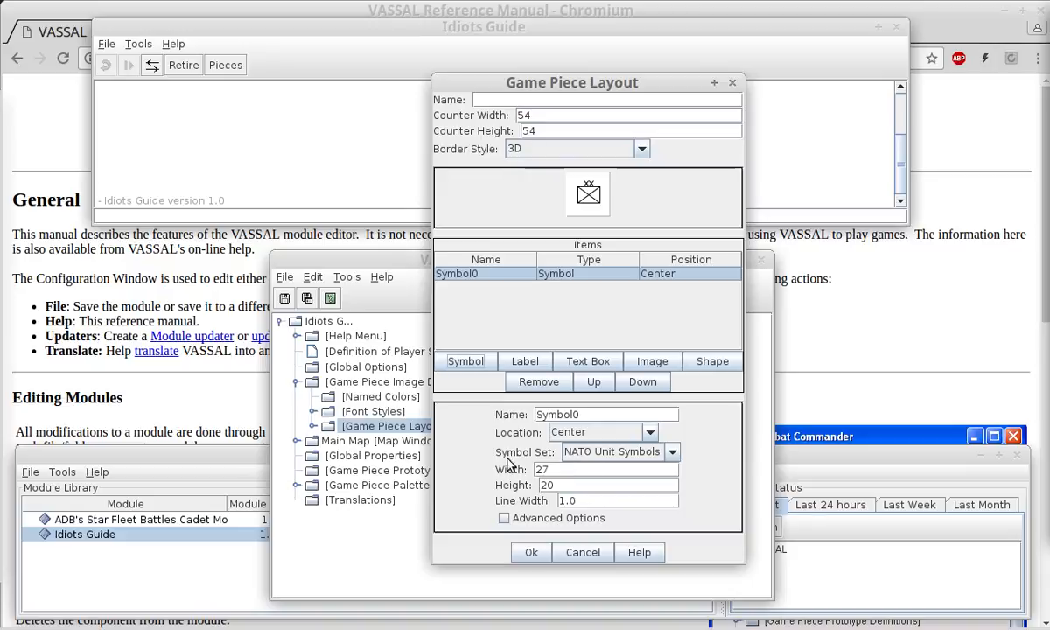
left_click(671, 452)
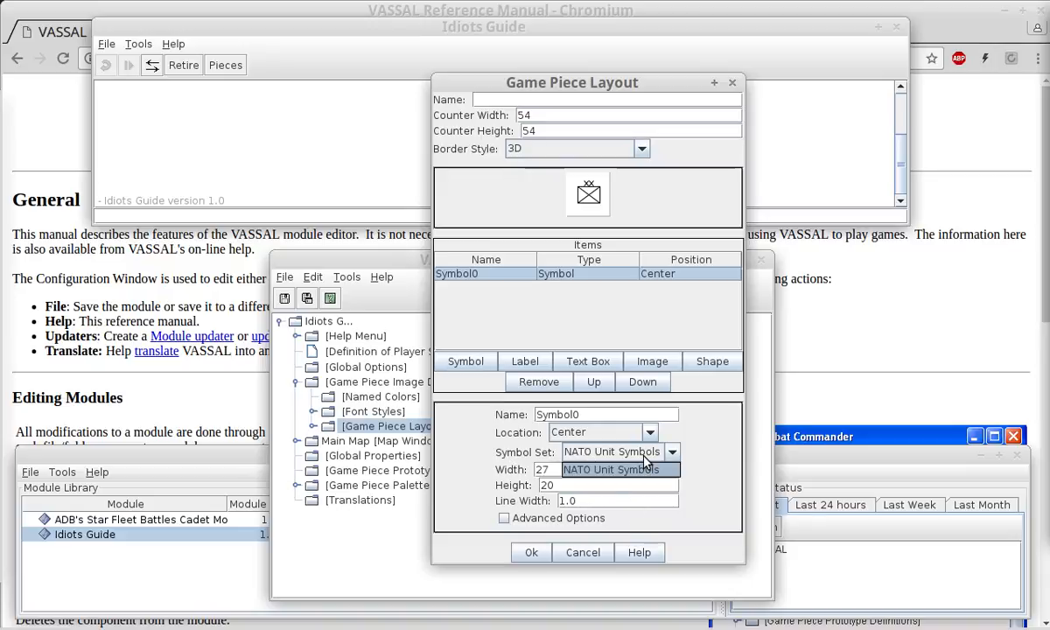
left_click(475, 428)
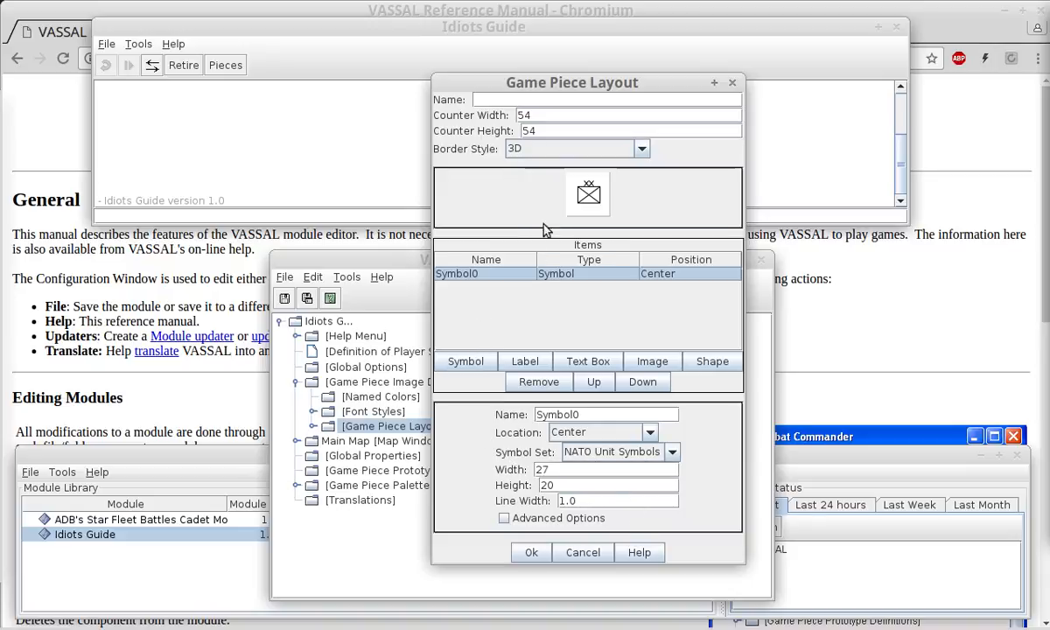
left_click_drag(555, 469, 371, 455)
type("15")
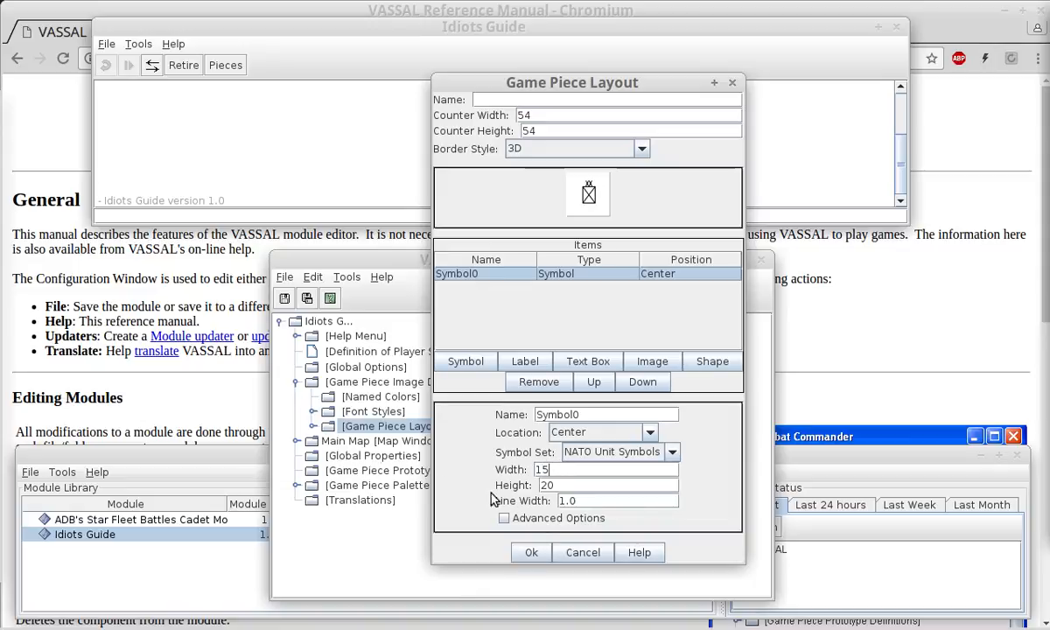
Enable the symbol's Advanced Options and set both its X and Y offsets to -10
left_click(505, 518)
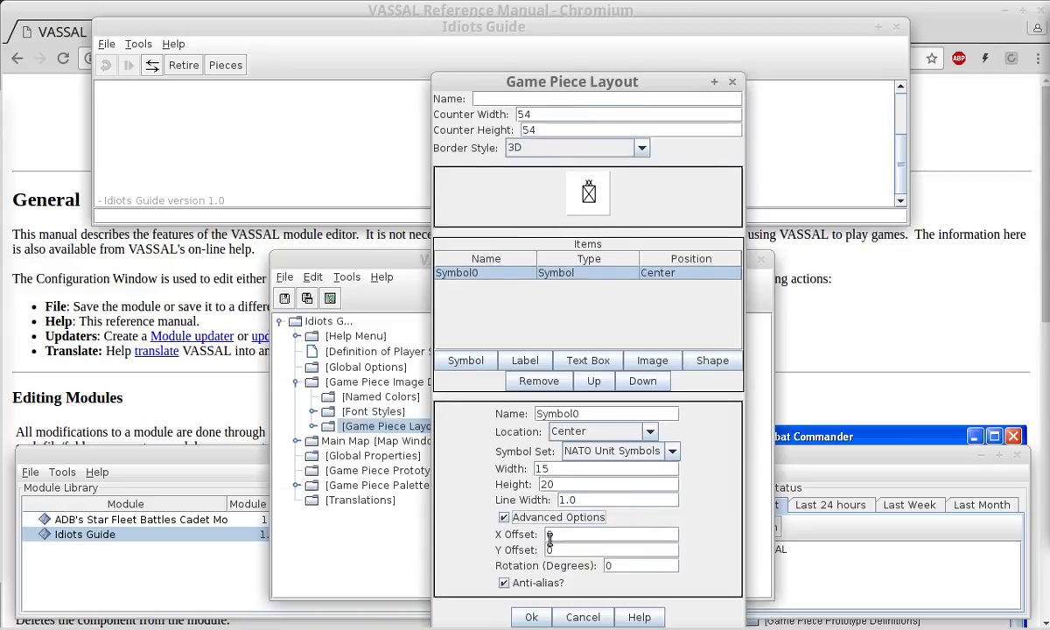
left_click_drag(580, 552, 455, 543)
type("-10")
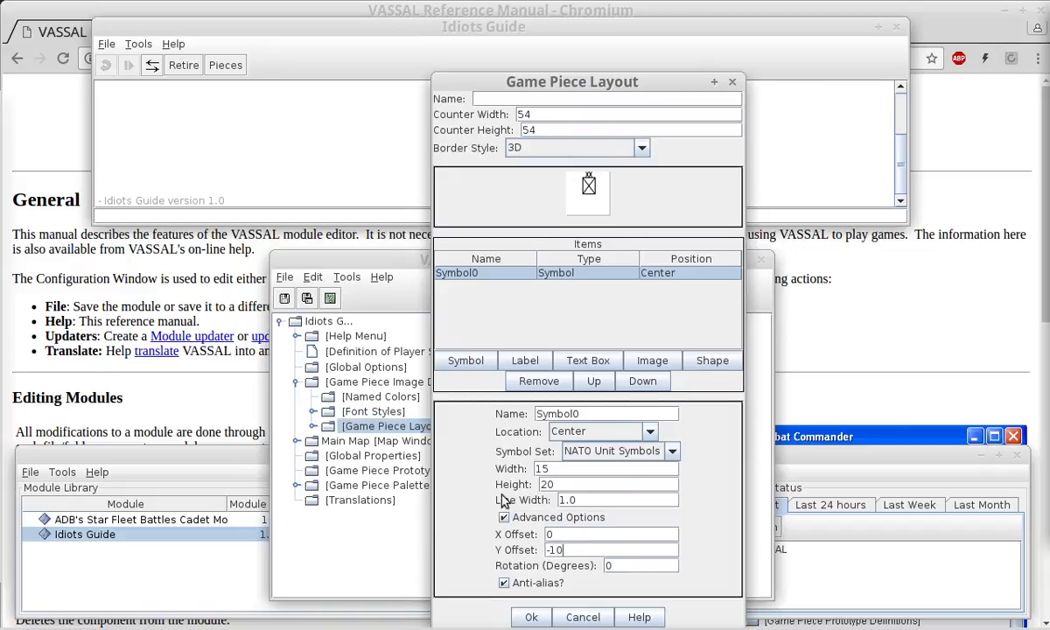
left_click(549, 534)
key("BackSpace")
type("-10")
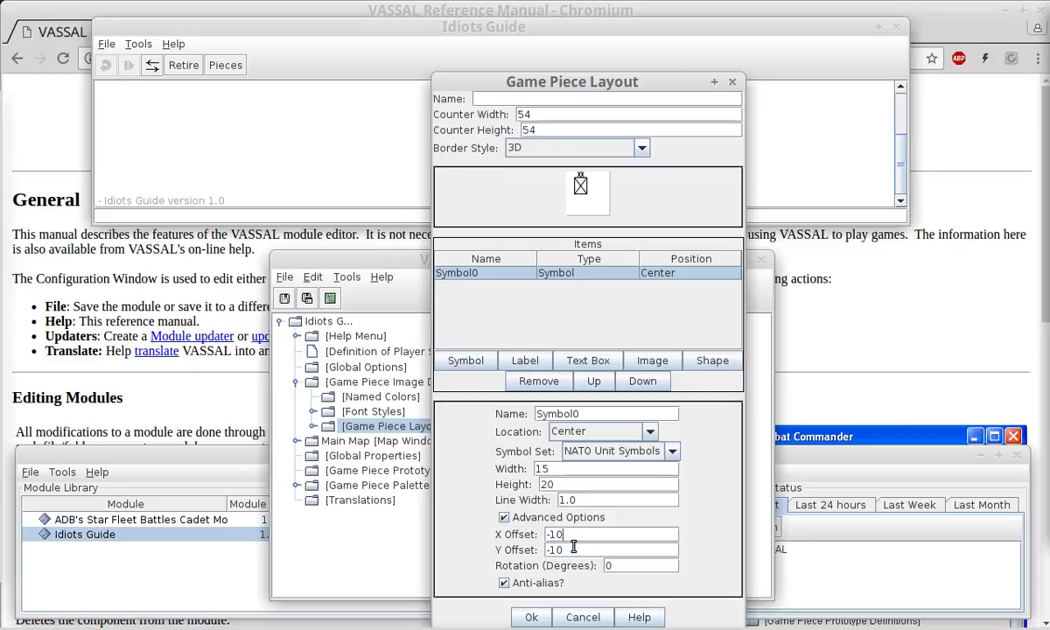
Re-enter the symbol's Y offset as -10, try a rotation of 90 degrees, and reset the rotation to 0
left_click_drag(565, 551, 509, 537)
type("0")
key("Home")
type("1")
key("Home")
type("-")
key("Tab")
type("6")
key("BackSpace")
type("90")
key("BackSpace")
key("BackSpace")
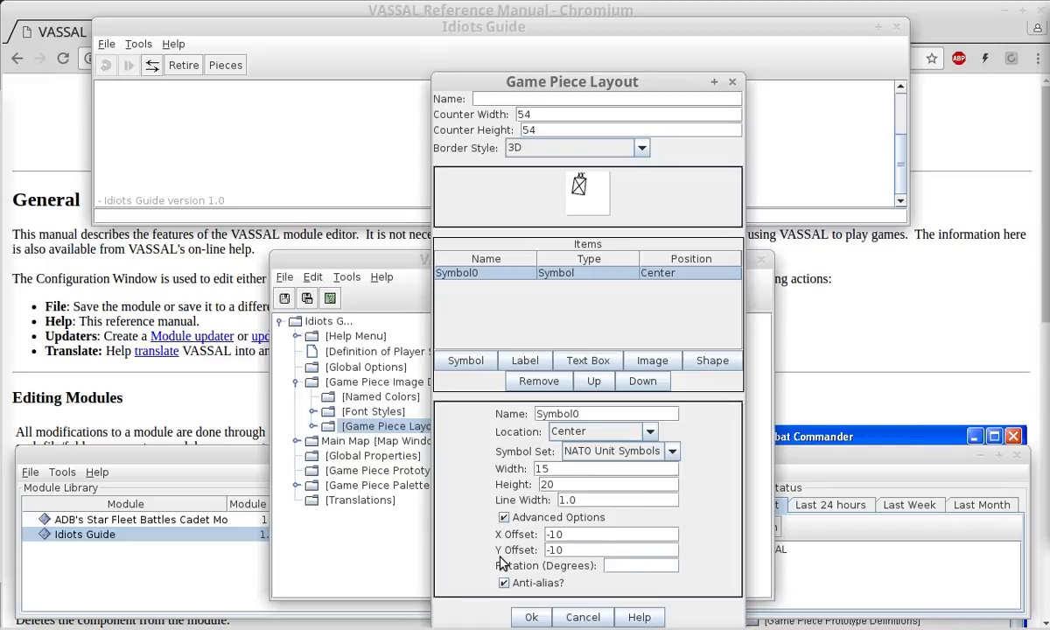
type("0")
Add a text box to the layout with a width of 20 and an X offset of 20
left_click(608, 360)
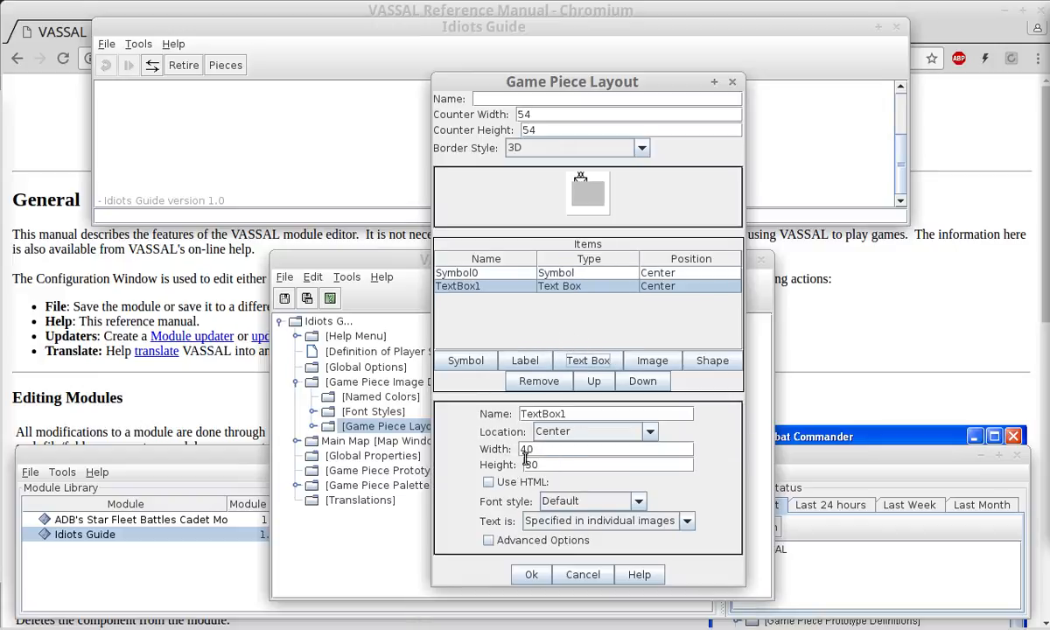
left_click_drag(536, 452, 435, 436)
type("20")
left_click(488, 540)
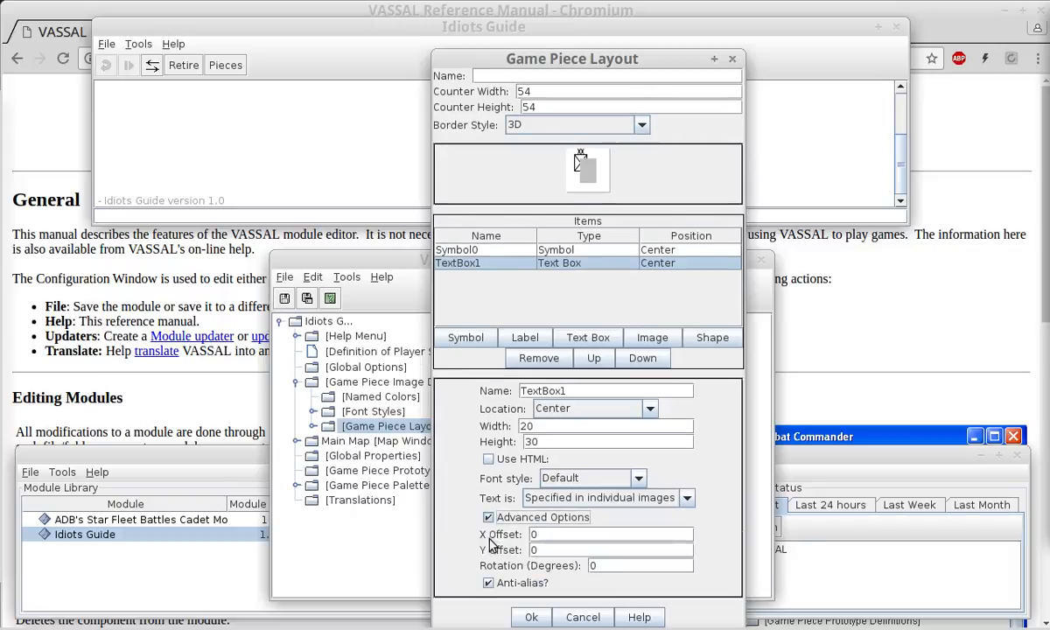
left_click_drag(575, 536, 464, 539)
type("20")
Make the text box's text fixed for this layout and enter 1 as its content
left_click(643, 498)
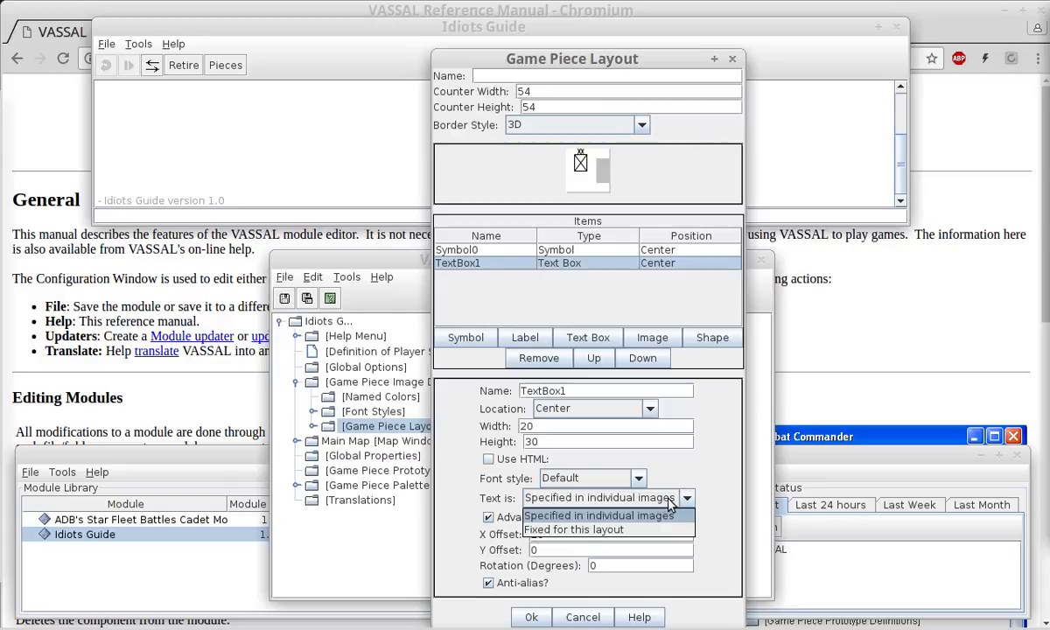
left_click(602, 530)
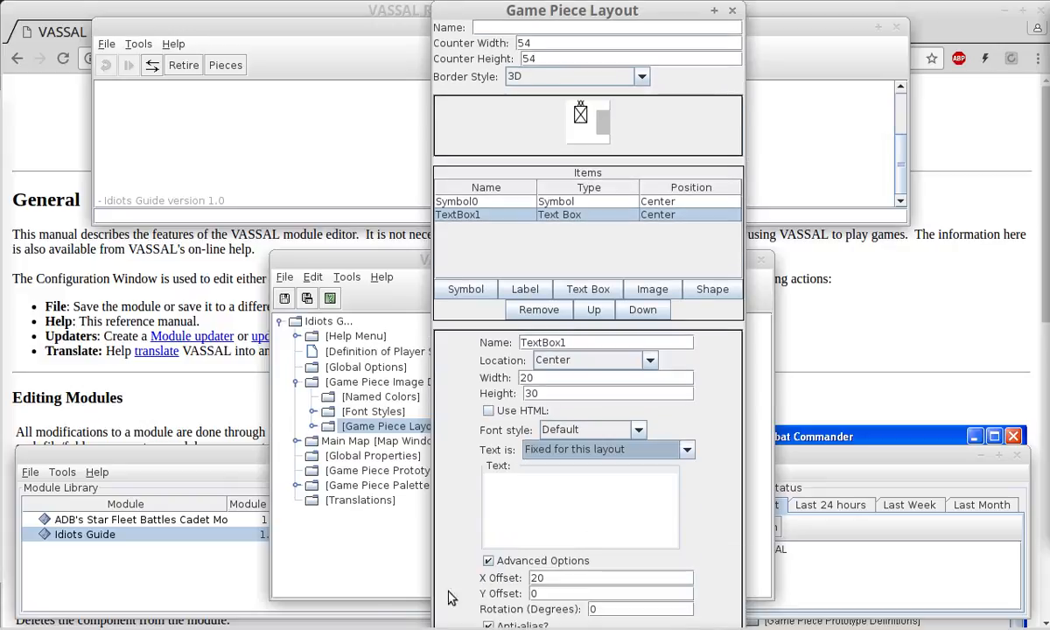
left_click(555, 500)
type("1")
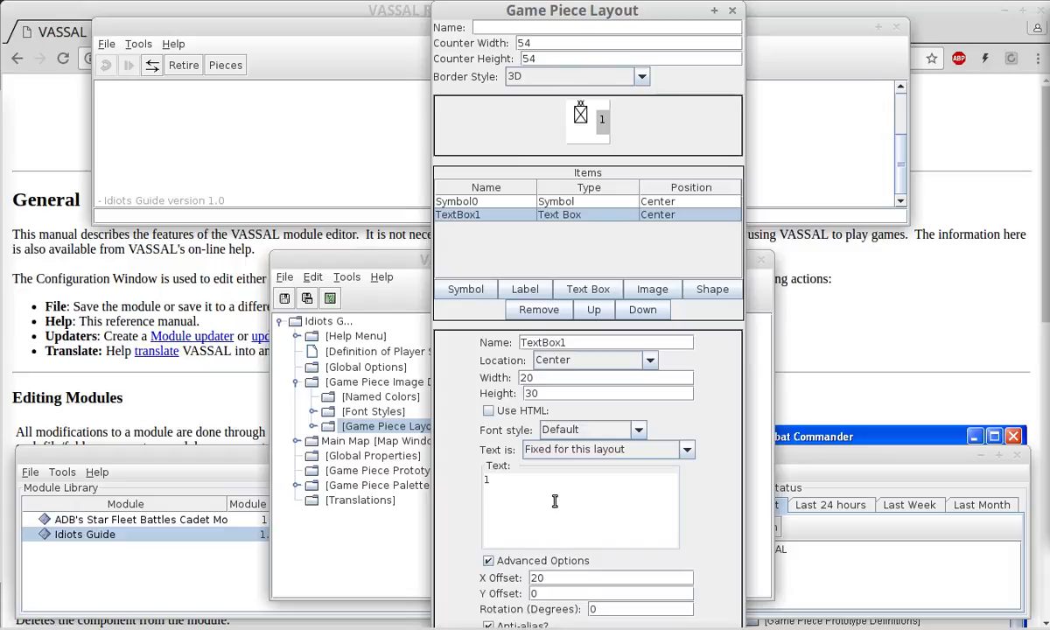
Change the text box's content to 1T and hide its Advanced Options
type("T")
key("BackSpace")
key("BackSpace")
type("15")
left_click(487, 560)
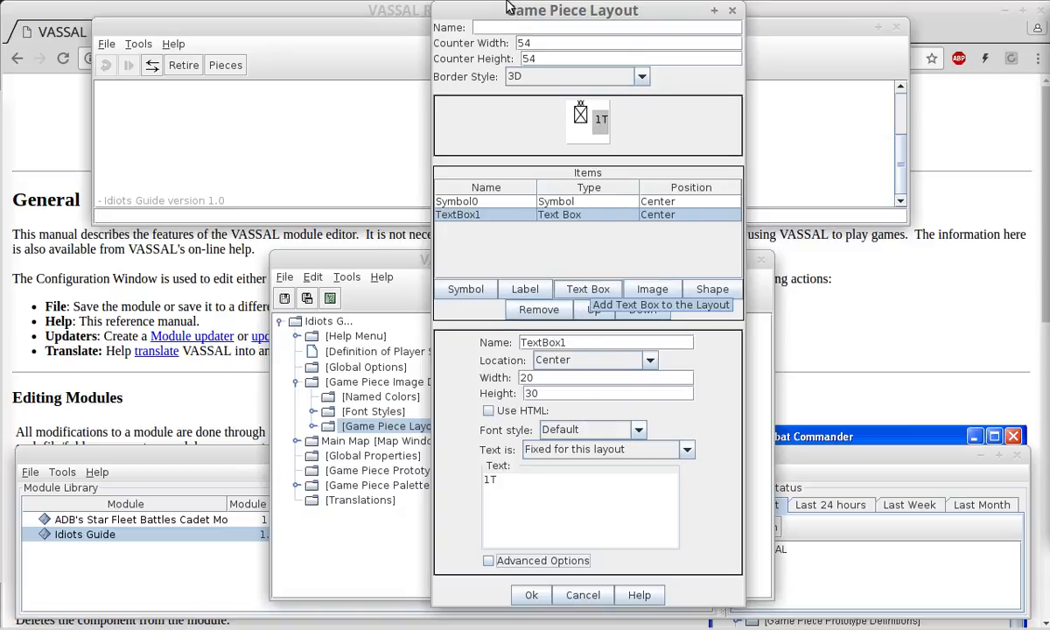
Review the border styles available for the layout and try a counter width of 154
left_click(558, 70)
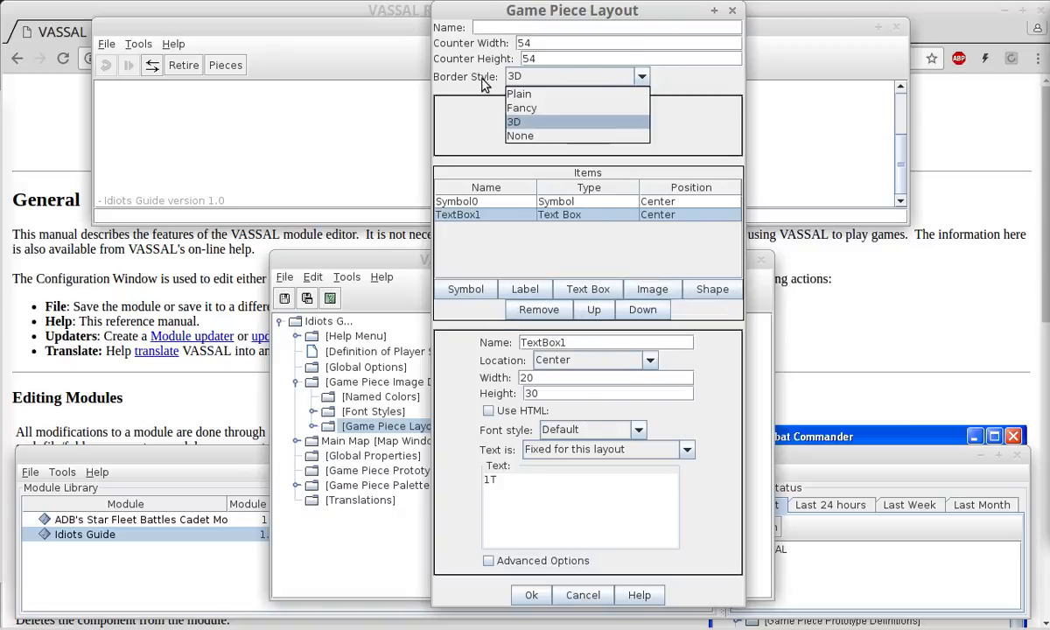
left_click(450, 140)
left_click_drag(543, 44, 511, 42)
type("154")
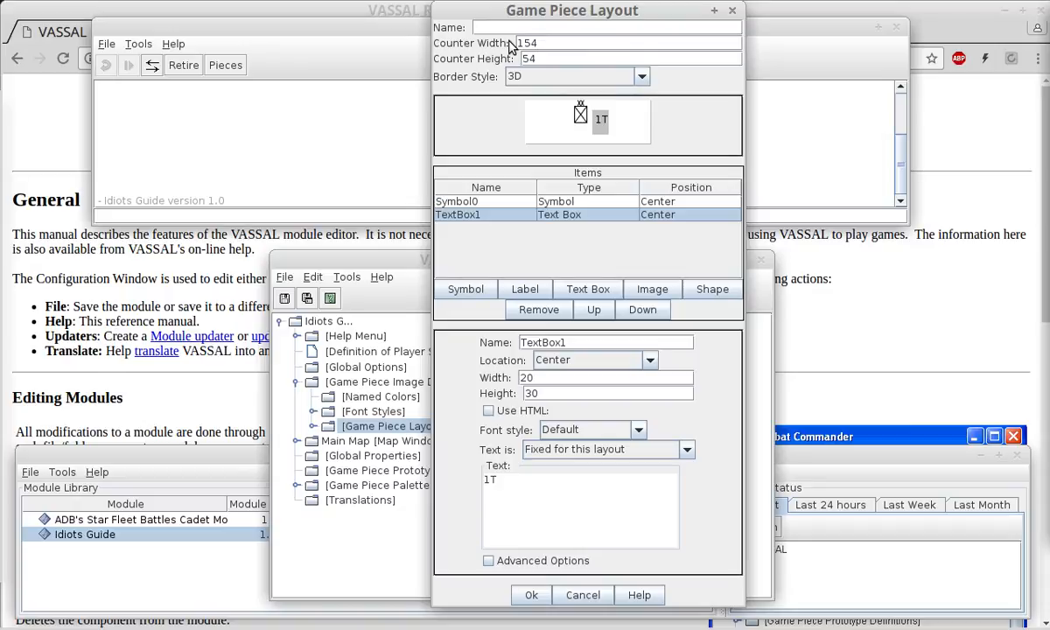
Try a counter width of 64 for the layout and reset the width to 54
key("BackSpace")
key("BackSpace")
key("BackSpace")
type("64")
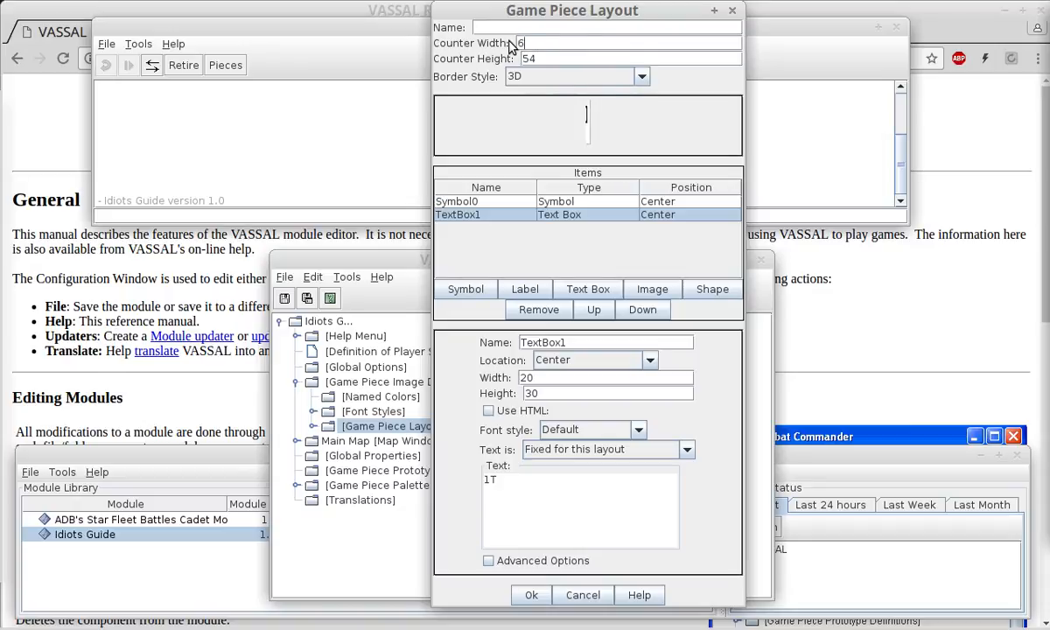
key("BackSpace")
key("BackSpace")
type("54")
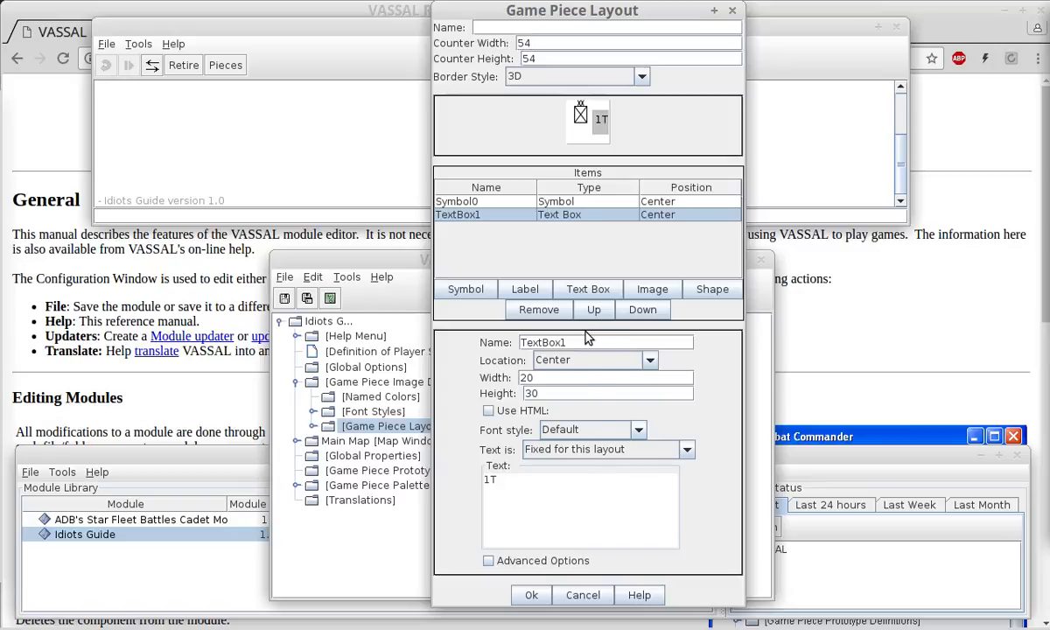
Discard the sample game piece layout and collapse the Game Piece Image Definitions component
left_click(580, 596)
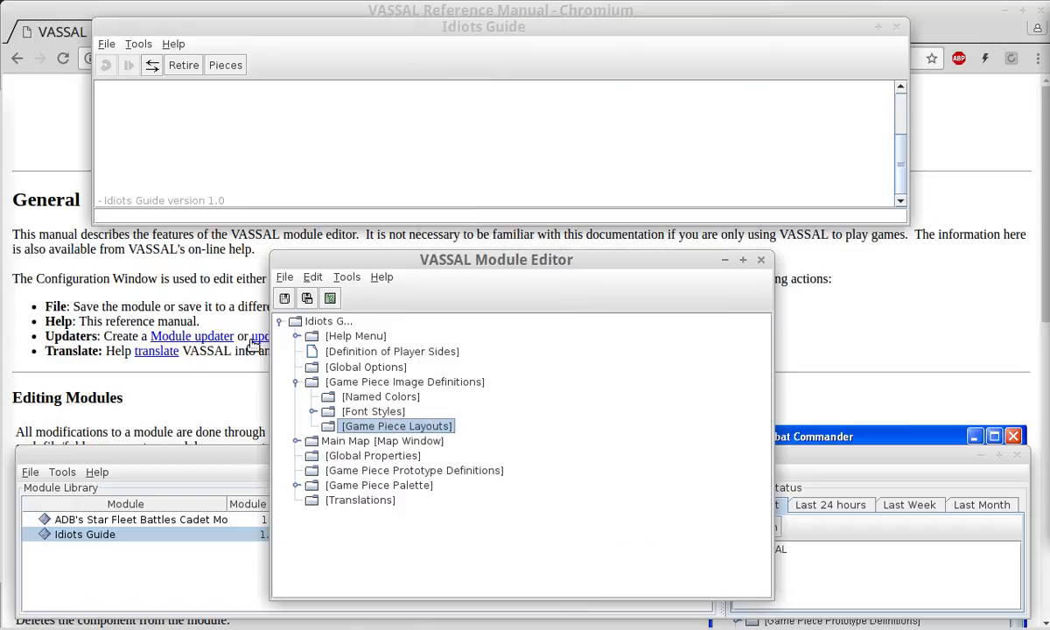
left_click(296, 382)
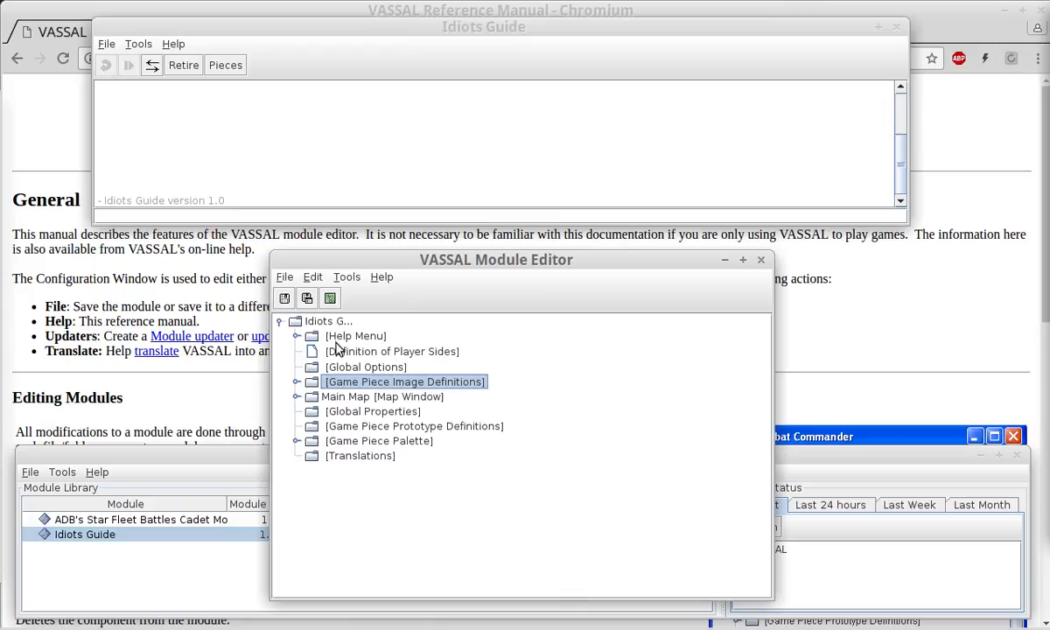
Examine the component types that can be added to the Idiots Guide module's root, without adding any
left_click(301, 322)
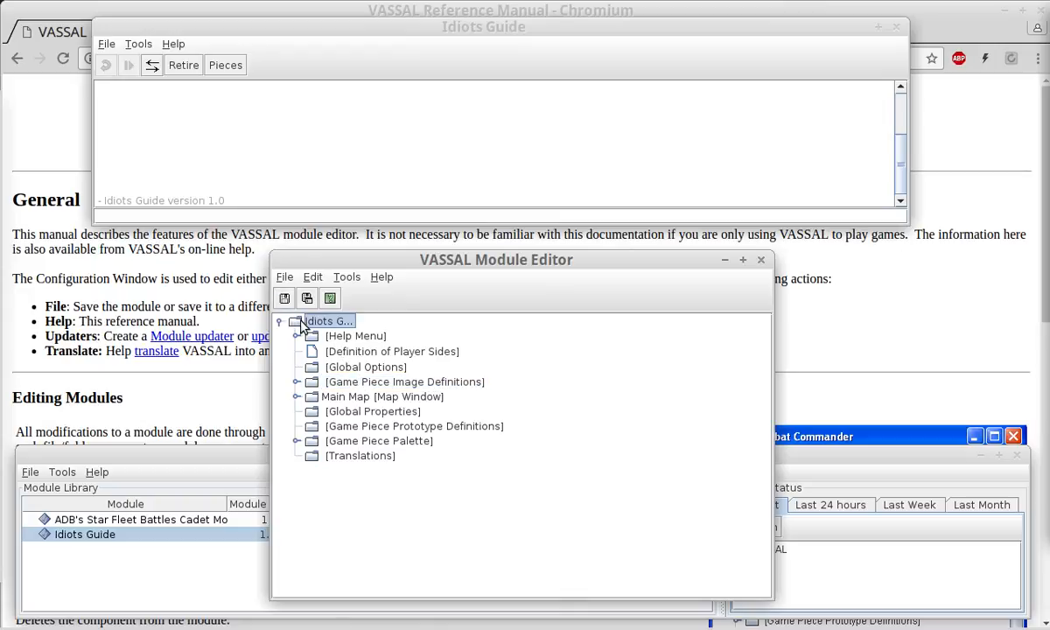
right_click(301, 322)
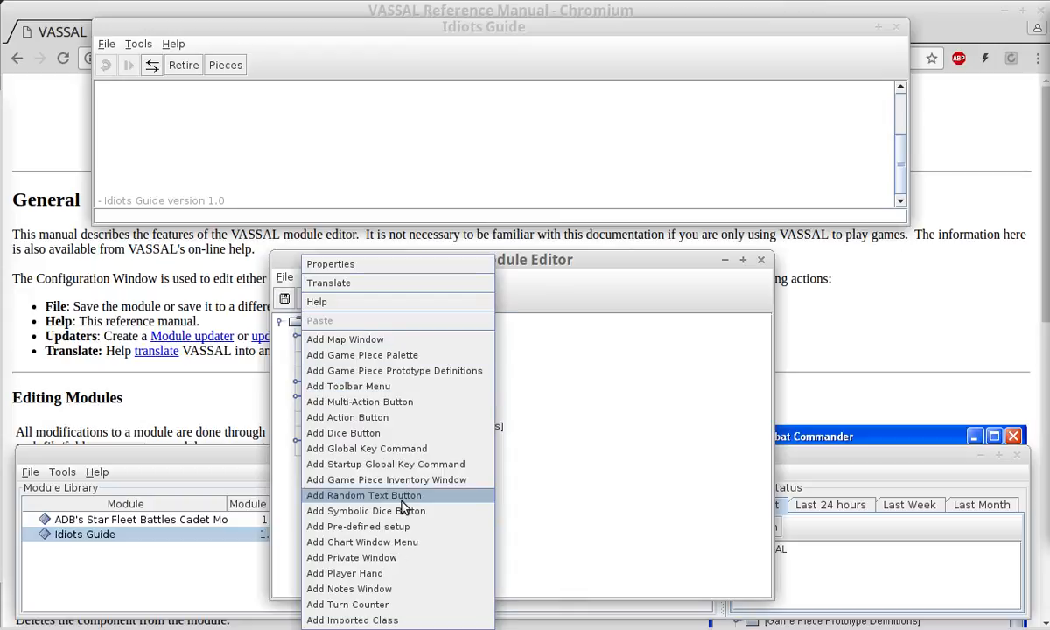
left_click(663, 457)
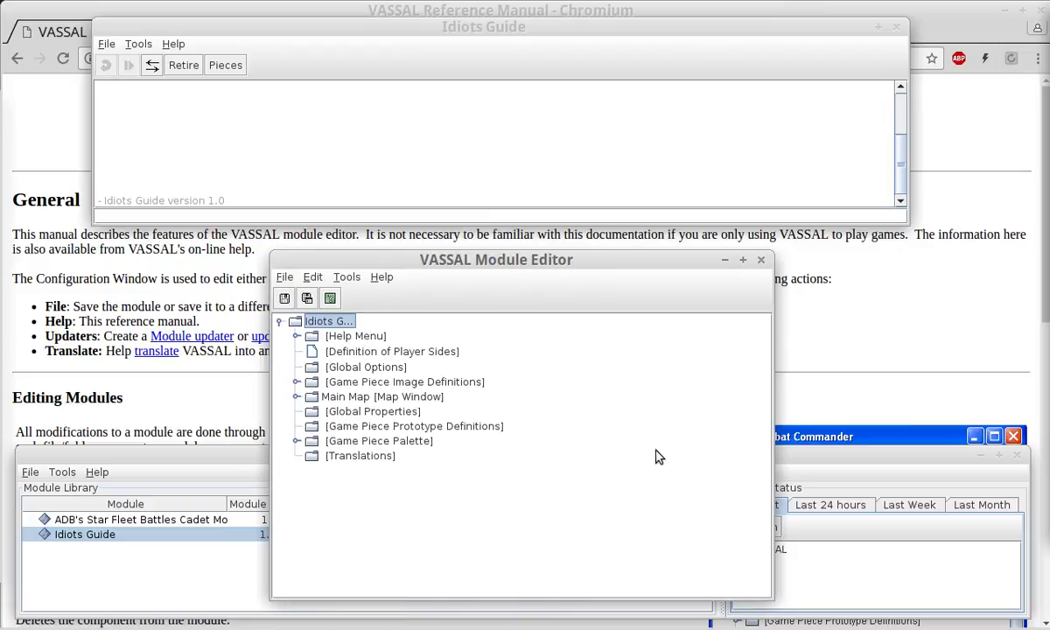